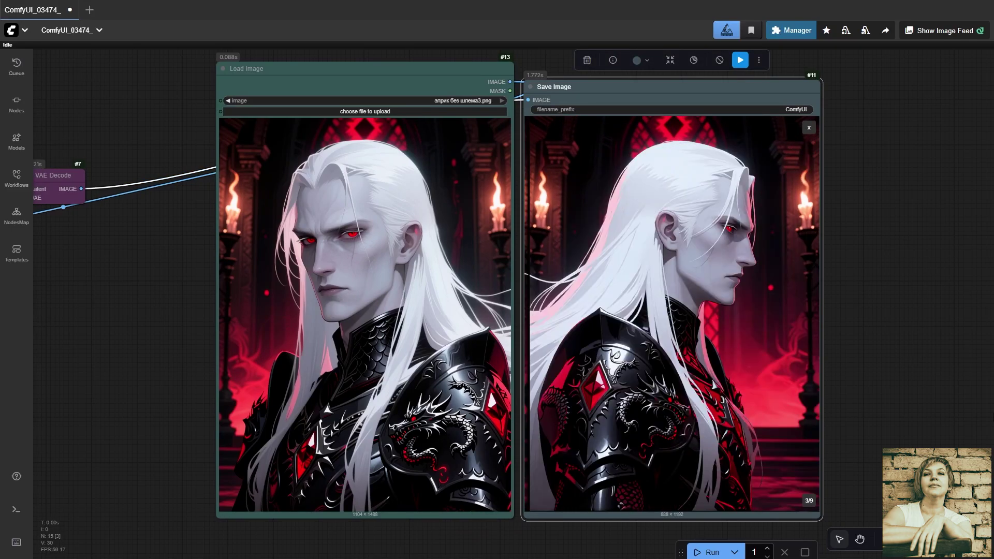
Step: Page through the generated Elric and boot views, then return the boots output to its grid
key(Right)
key(Right)
key(Right)
key(Right)
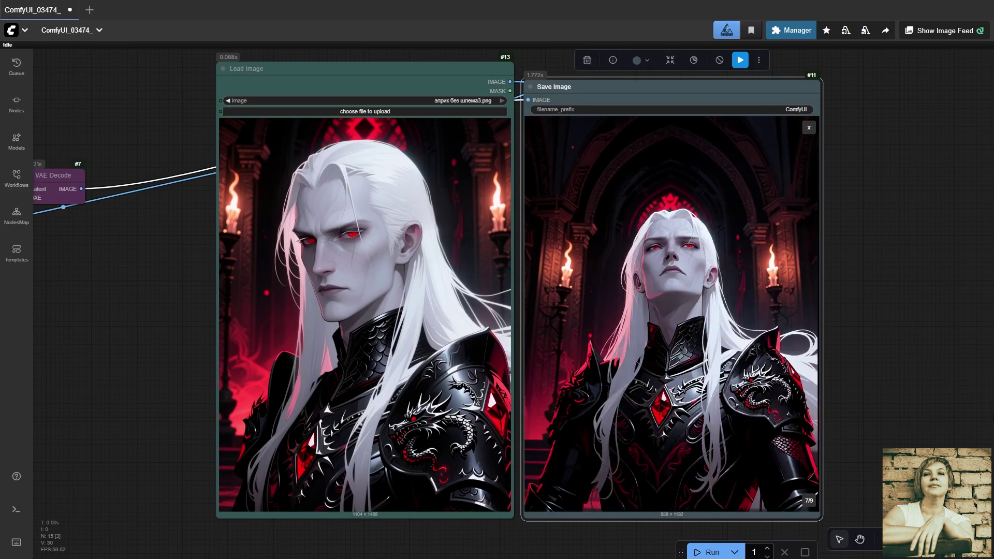
key(Right)
key(Right)
key(Right)
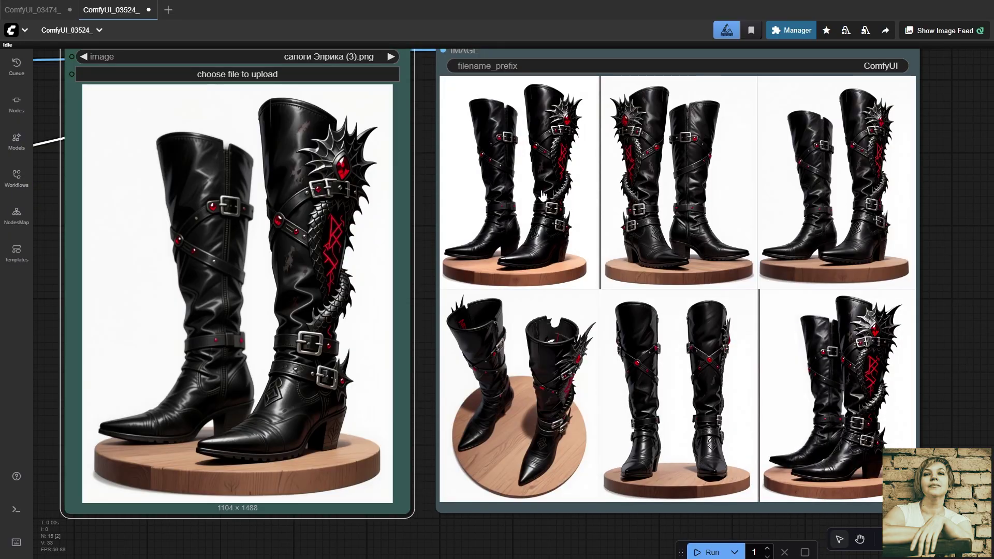
key(Right)
key(Right)
key(Right)
key(Right)
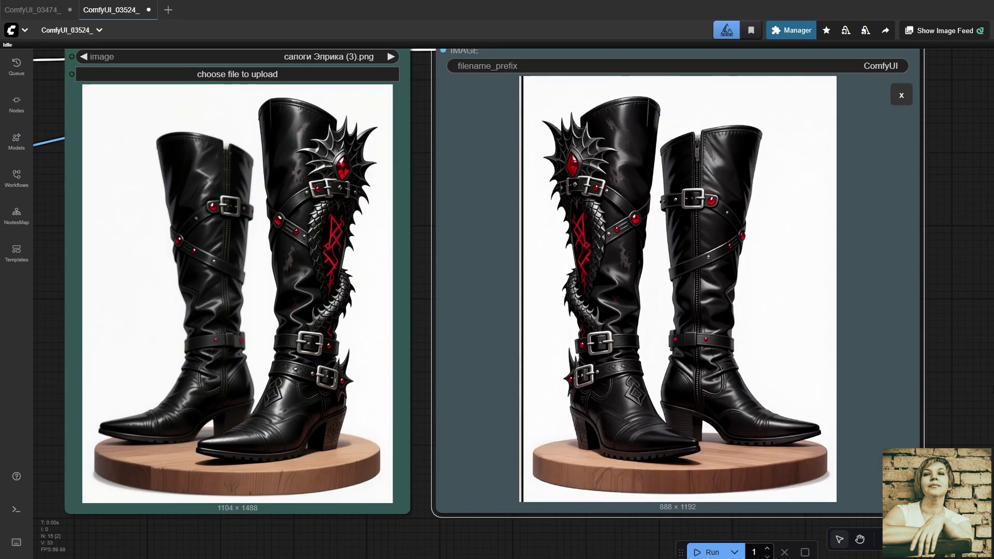
key(Right)
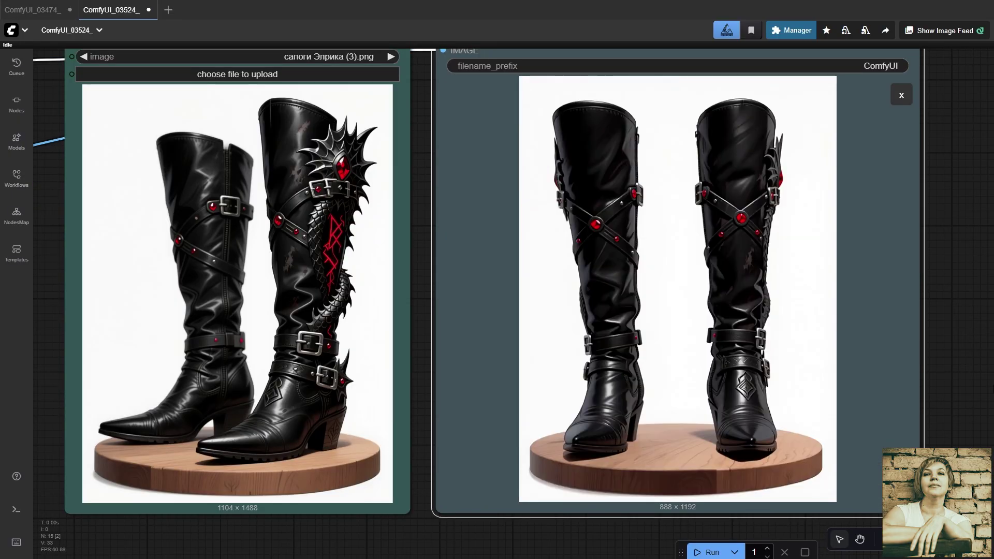
key(Right)
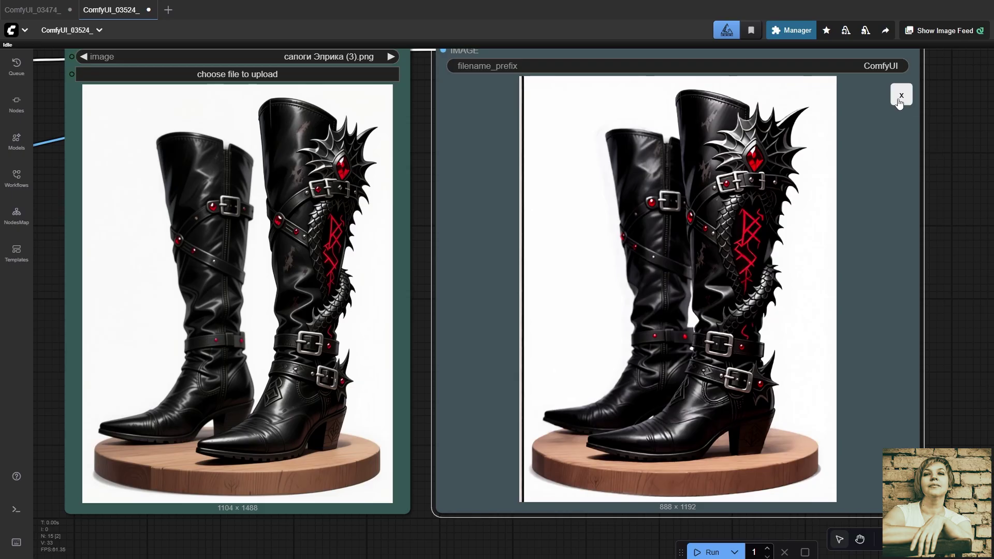
click(901, 94)
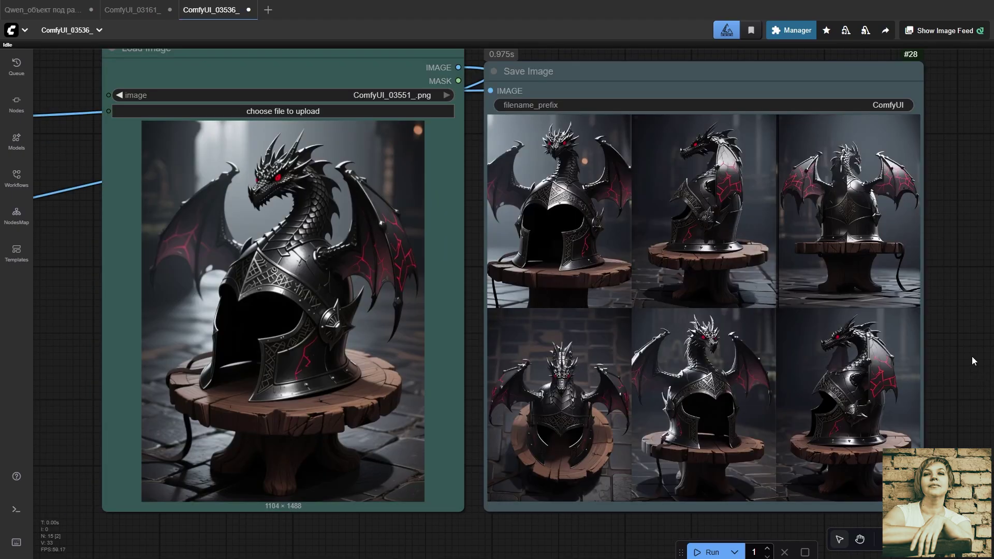
Step: Enlarge a generated helmet view, flip through the others, and return to the grid
click(552, 227)
key(Right)
key(Right)
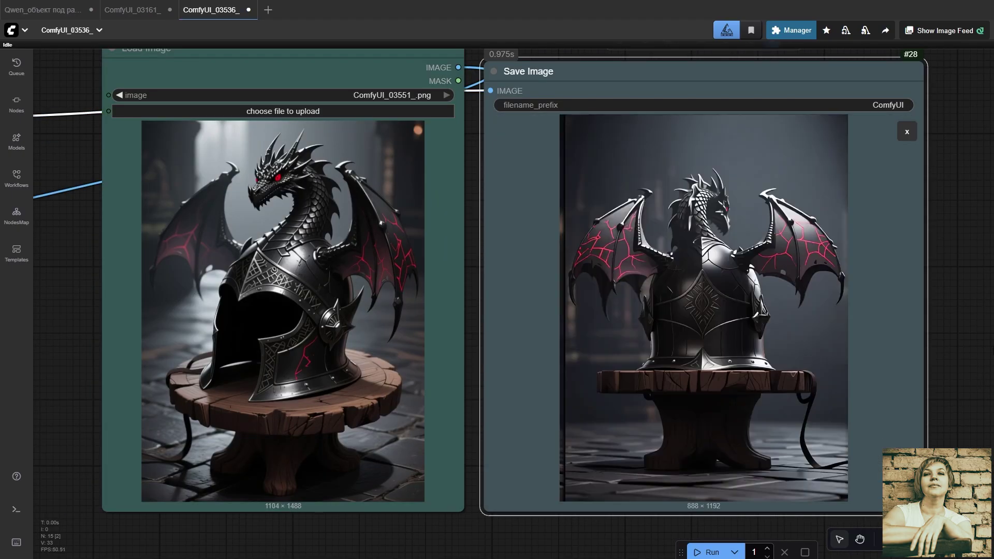
key(Right)
key(Right)
key(Right)
key(Right)
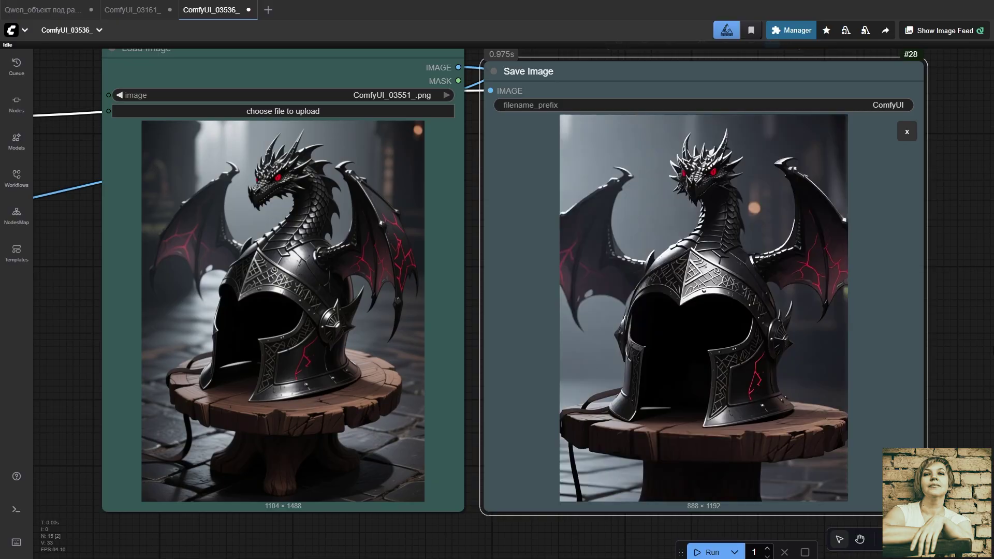
Step: Enlarge the dragon throne output and flip through its remaining generated views
key(Right)
click(907, 131)
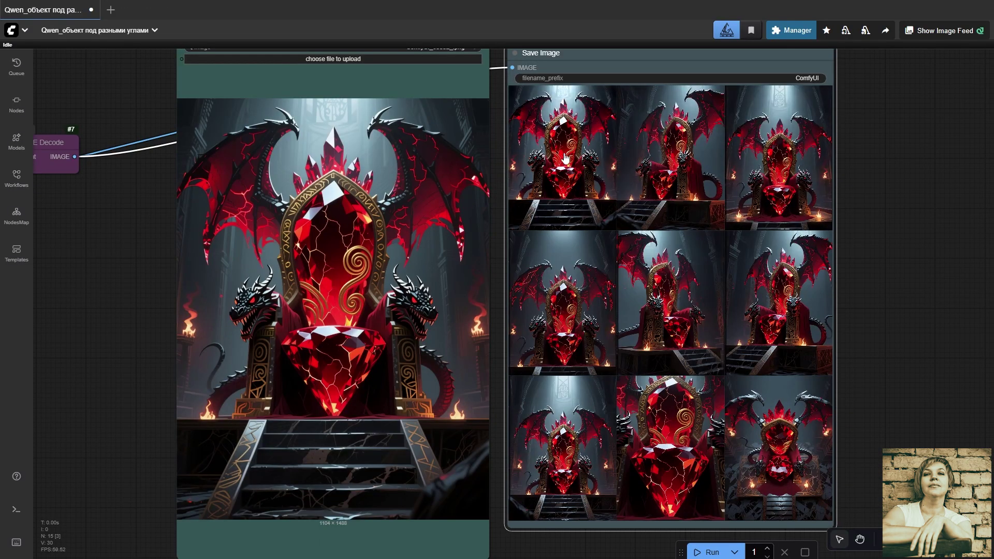
click(566, 155)
key(Right)
key(Right)
key(Right)
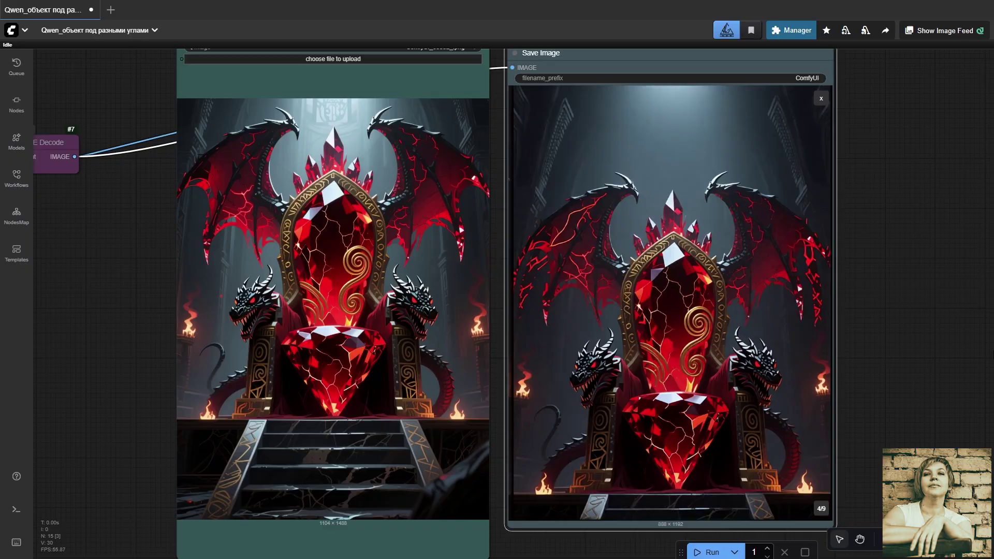
key(Right)
key(Right)
key(Right)
key(Right)
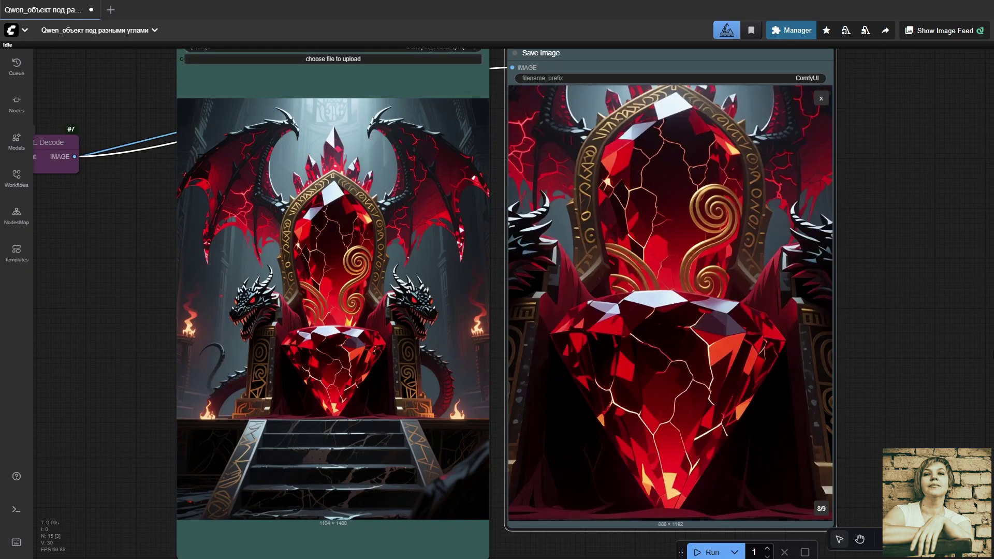
key(Right)
key(Right)
key(Right)
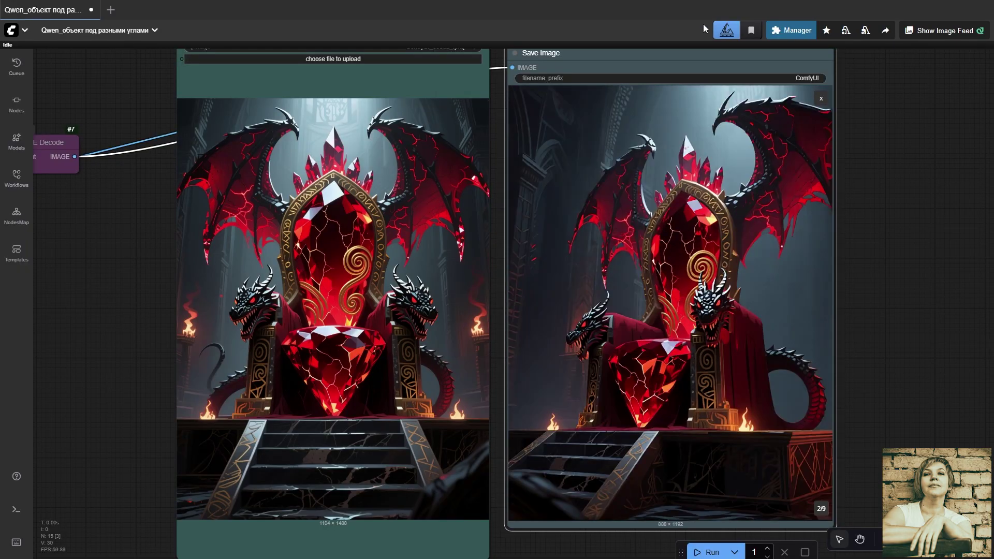
Step: Close the enlarged throne image and zoom and pan over the Elric multi-angle graph
click(821, 98)
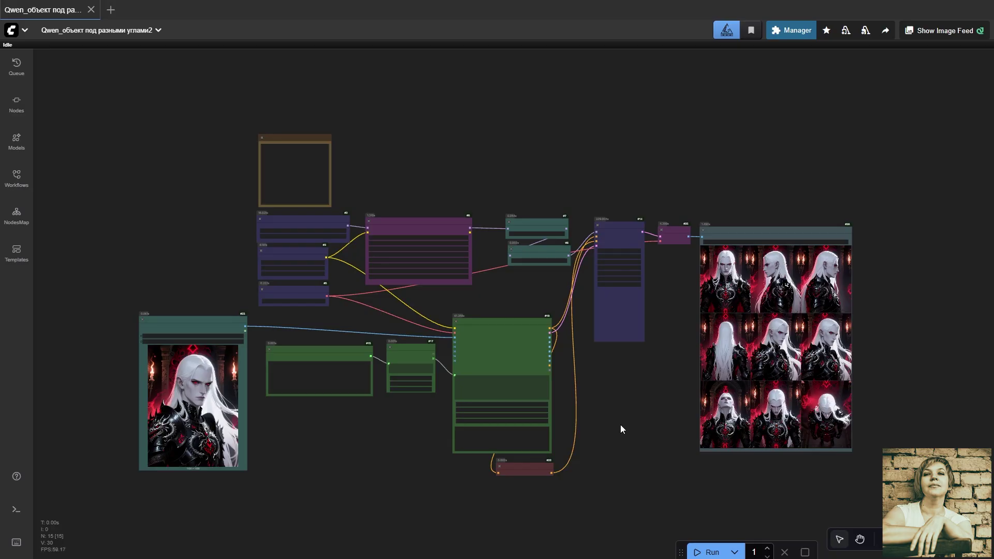
scroll(621, 429, up, 4)
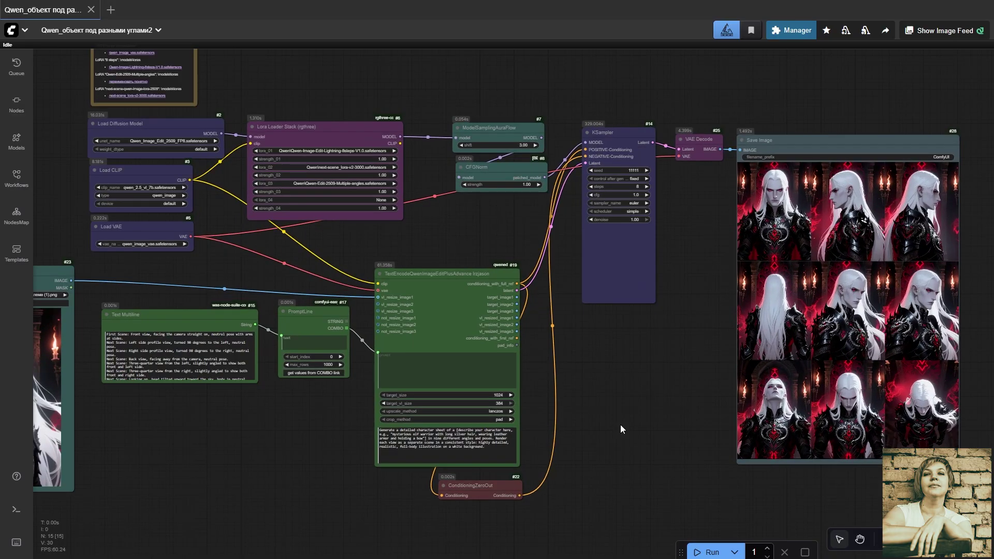
drag(617, 408, 736, 469)
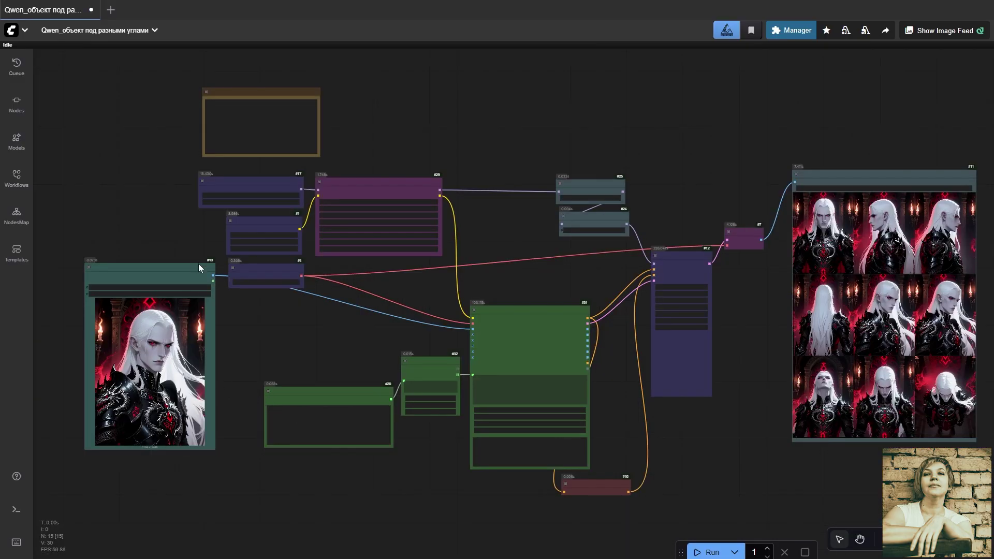
Step: Centre the view on the Elric input image and enlarge the first generated view
click(199, 265)
key(period)
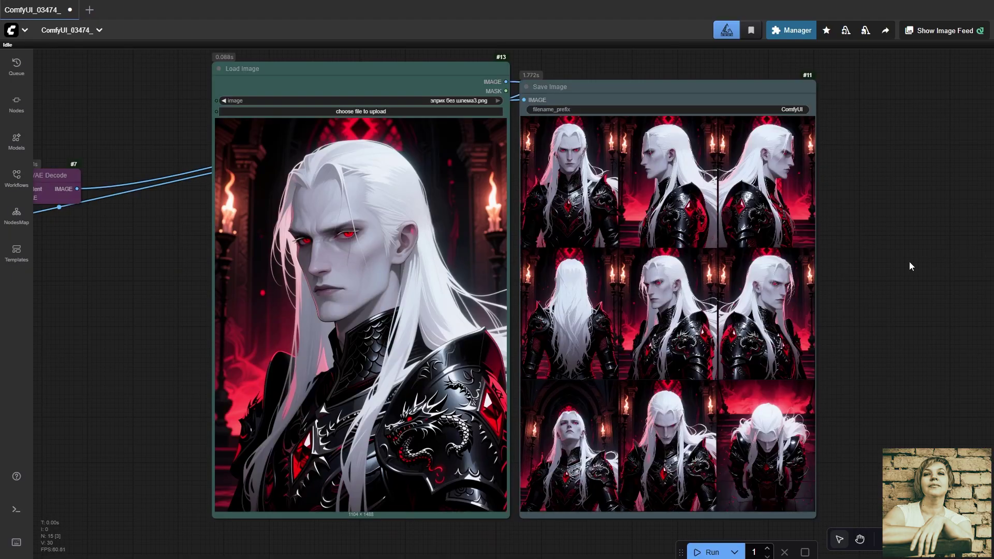
drag(908, 262, 912, 263)
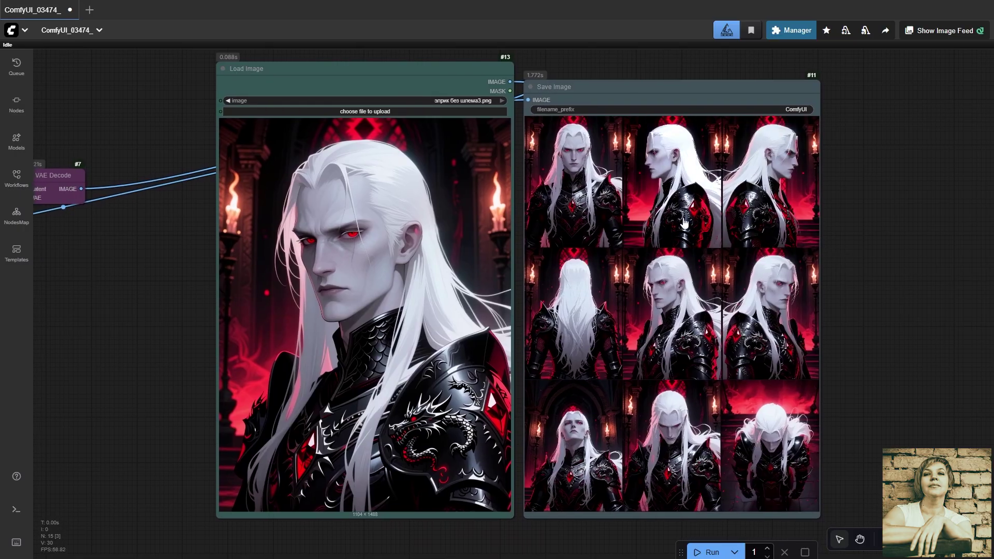
click(568, 215)
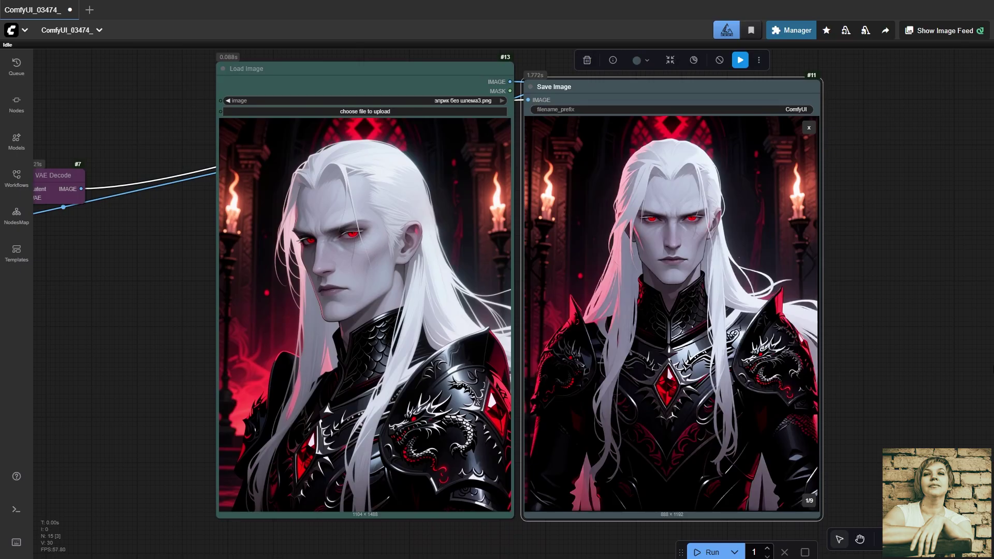
Step: Step through all nine Elric views, from profile and back to top-down, wrapping to the first
key(Right)
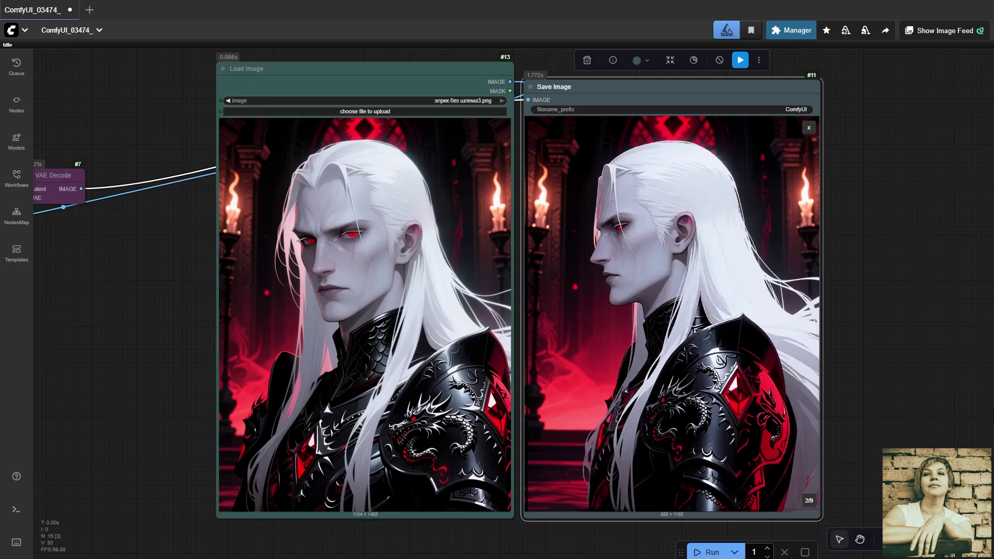
key(Right)
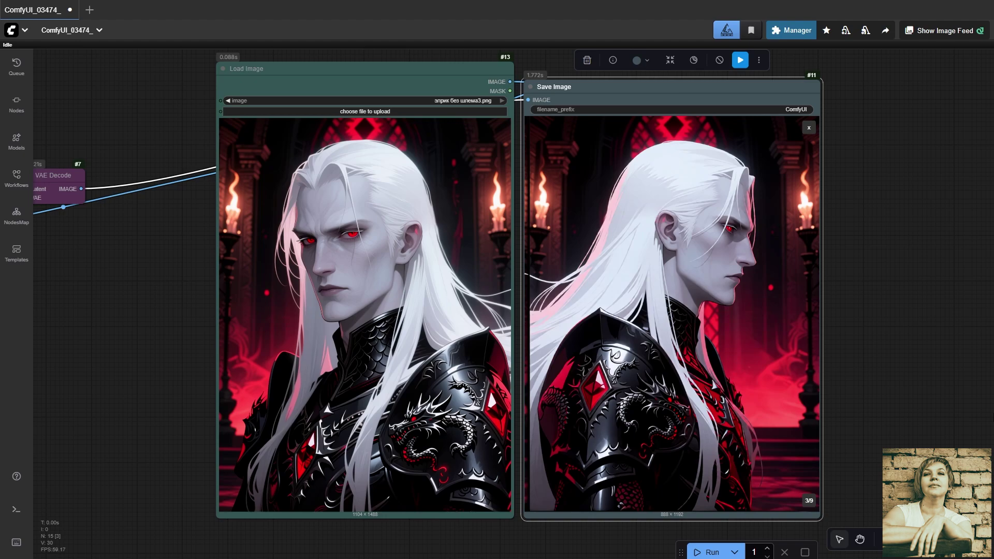
key(Right)
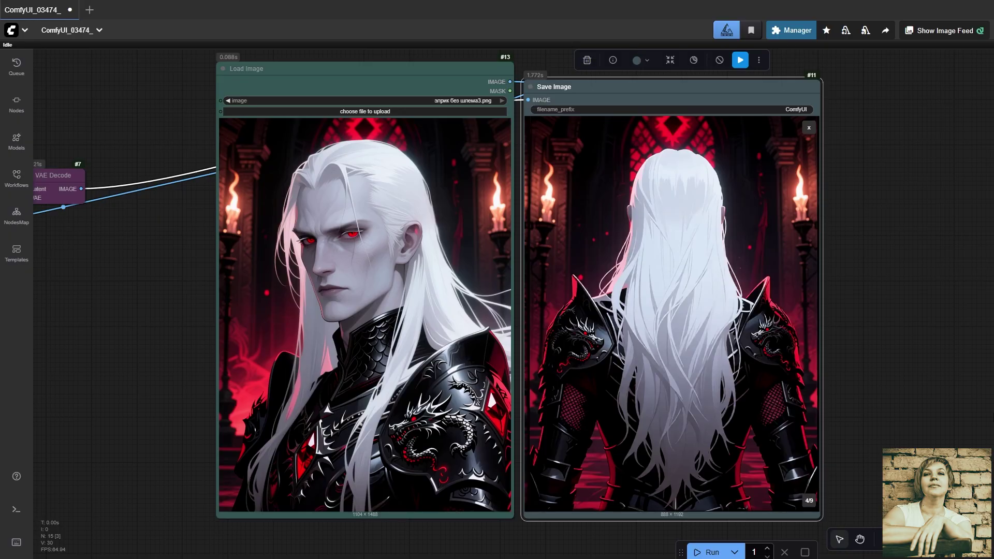
key(Right)
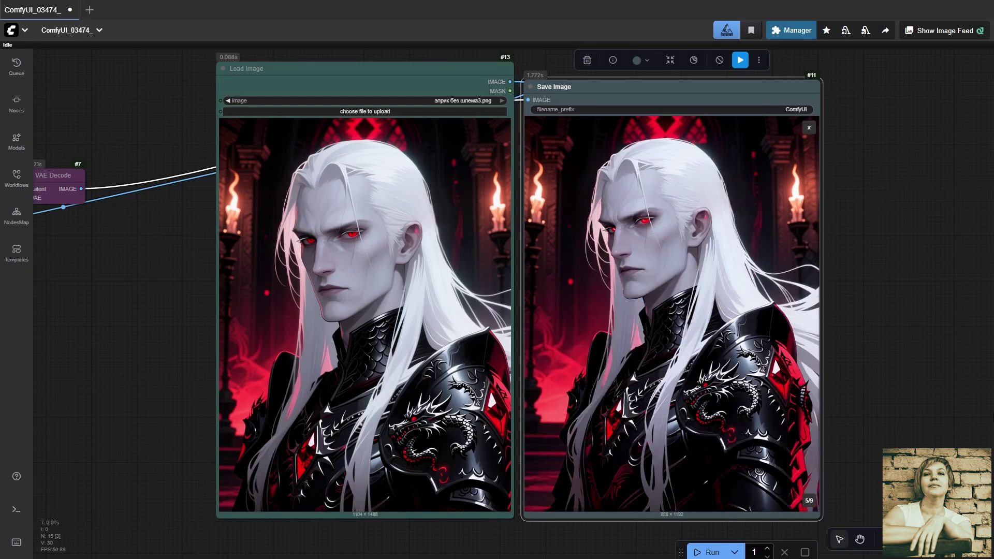
key(Right)
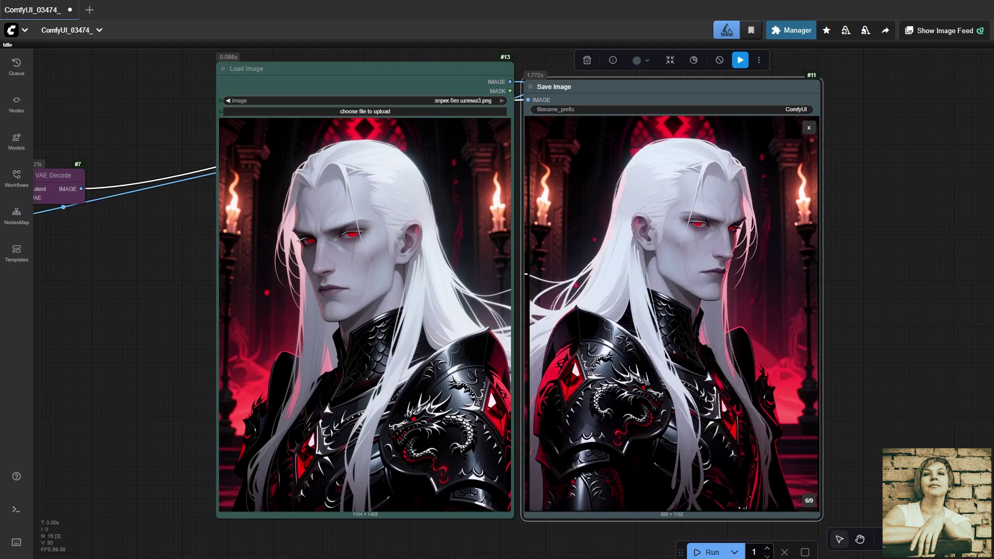
key(Right)
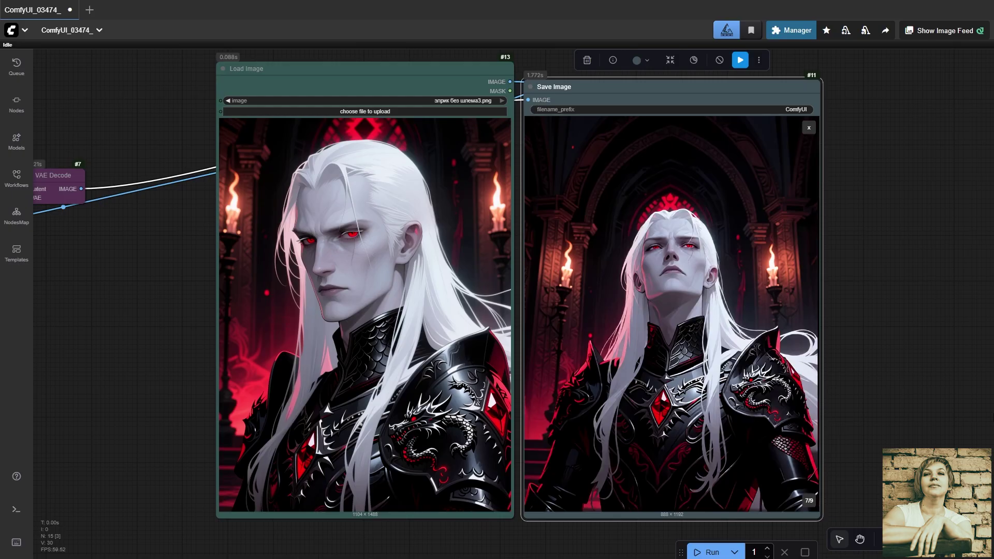
key(Right)
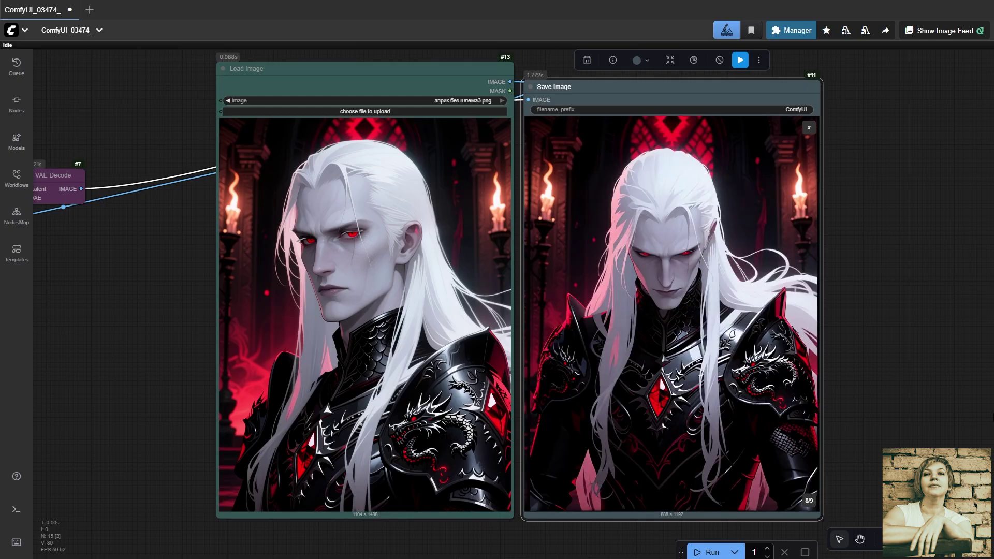
key(Right)
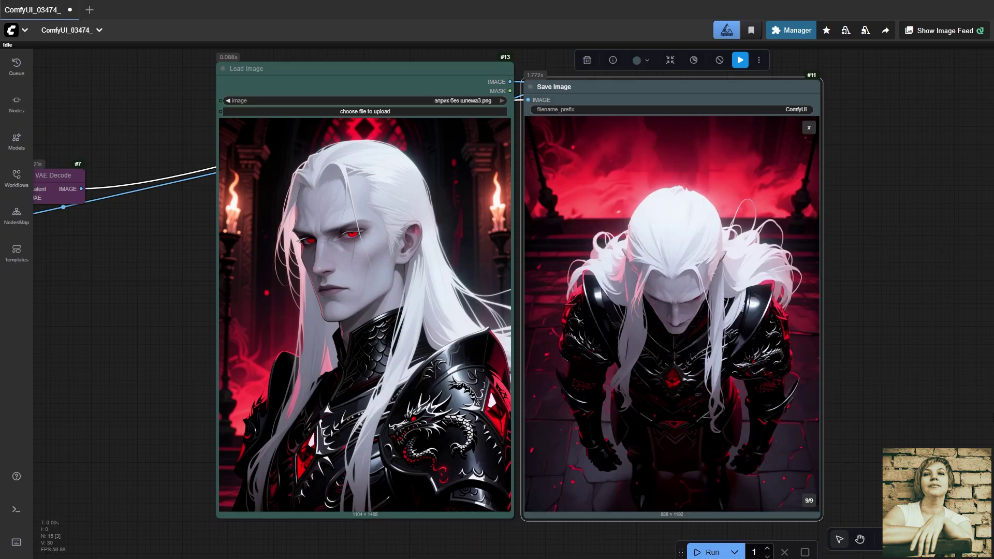
key(Right)
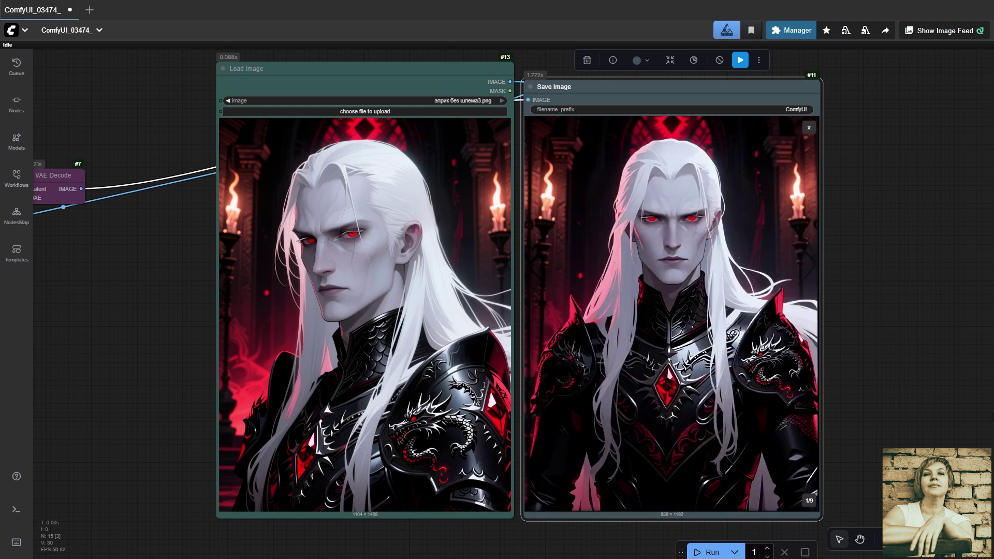
Step: Return the output to the grid of nine views and deselect the Save Image node
click(809, 130)
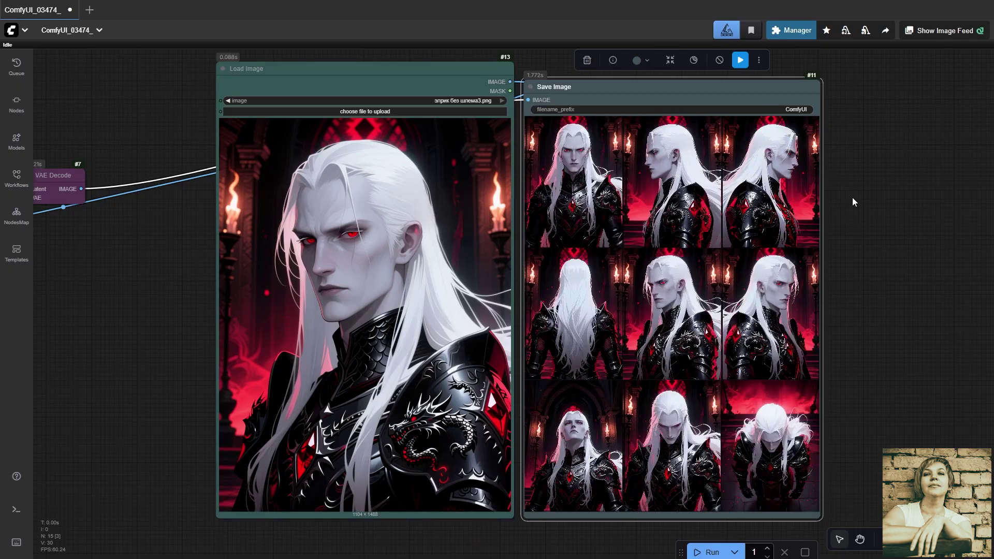
click(880, 278)
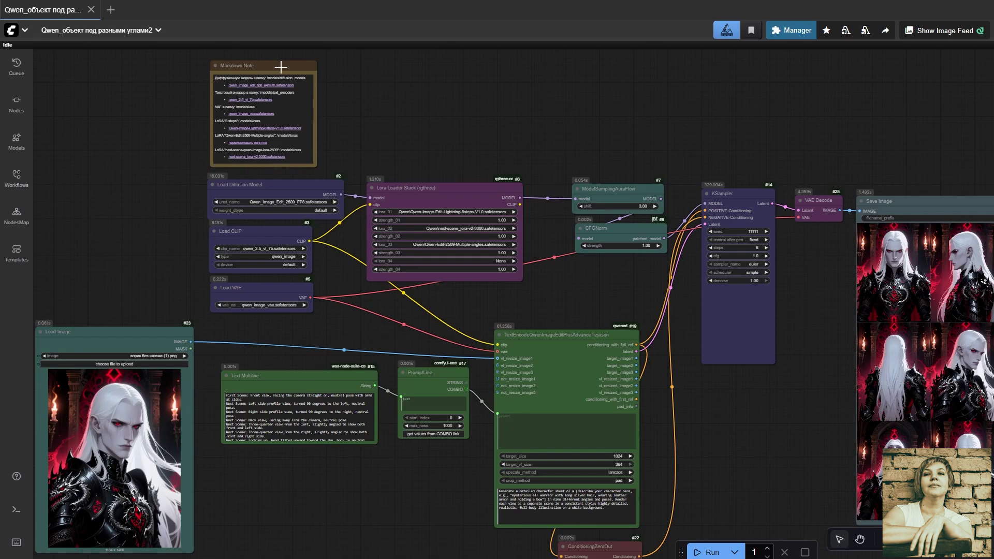
Step: Fit the view to the Markdown Note of model files and the loader nodes below it
click(281, 67)
key(.)
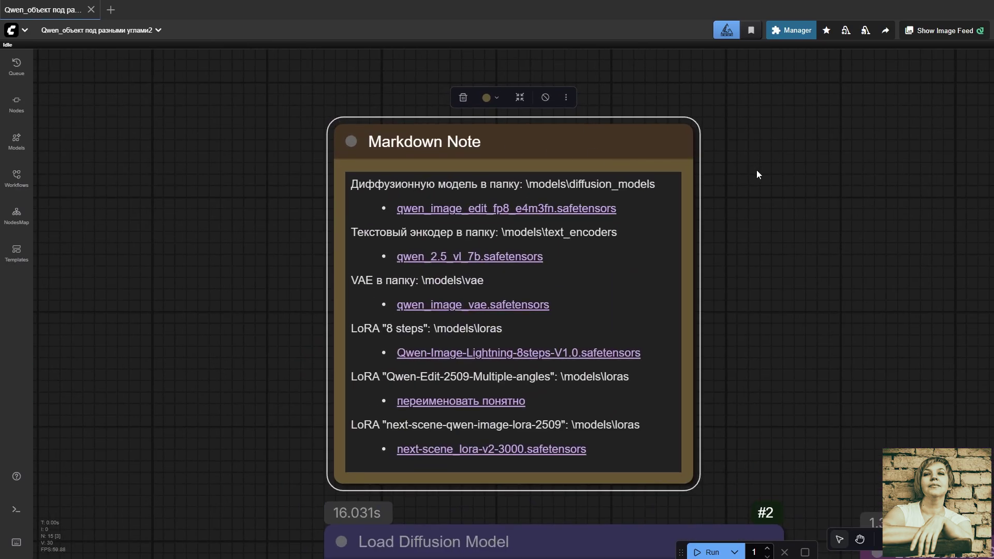
scroll(745, 181, down, 6)
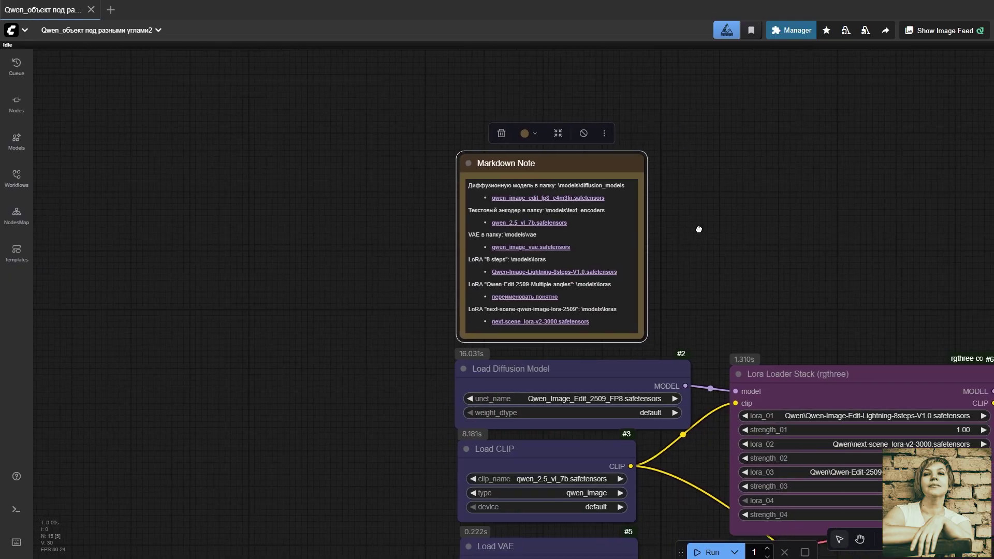
drag(721, 230, 506, 181)
Step: Keep Qwen_Image_Edit_2509_FP8 as the Load Diffusion Model's unet_name
click(440, 322)
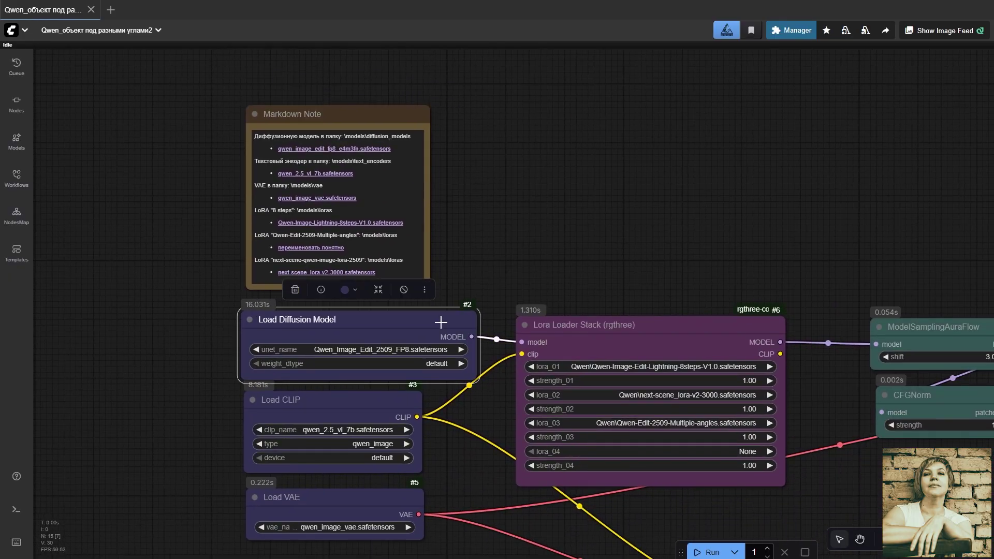
scroll(440, 322, up, 7)
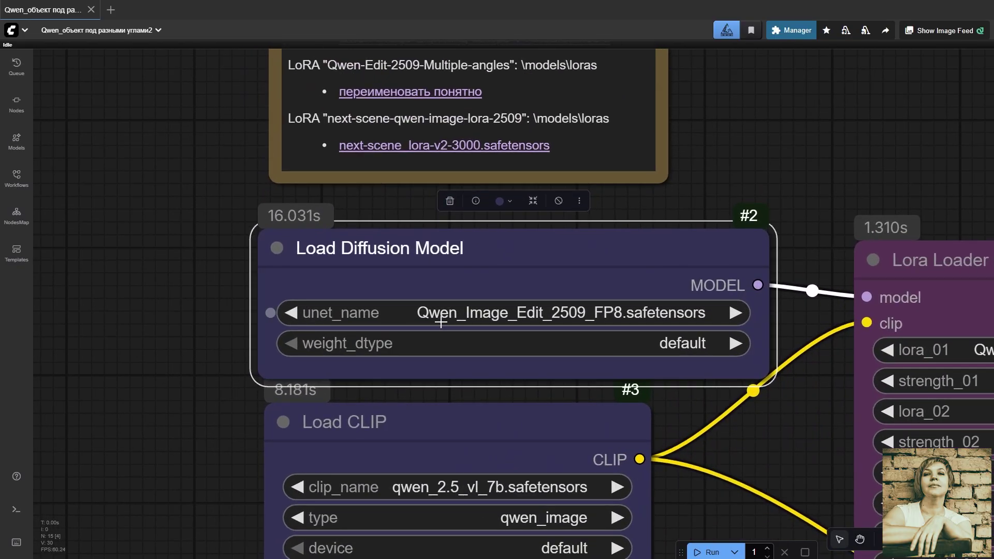
click(531, 315)
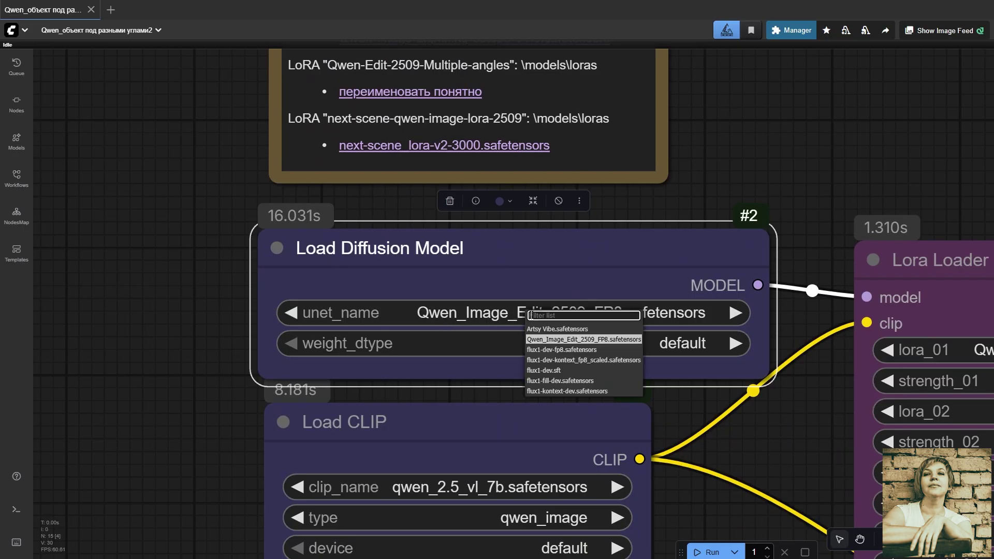
click(578, 340)
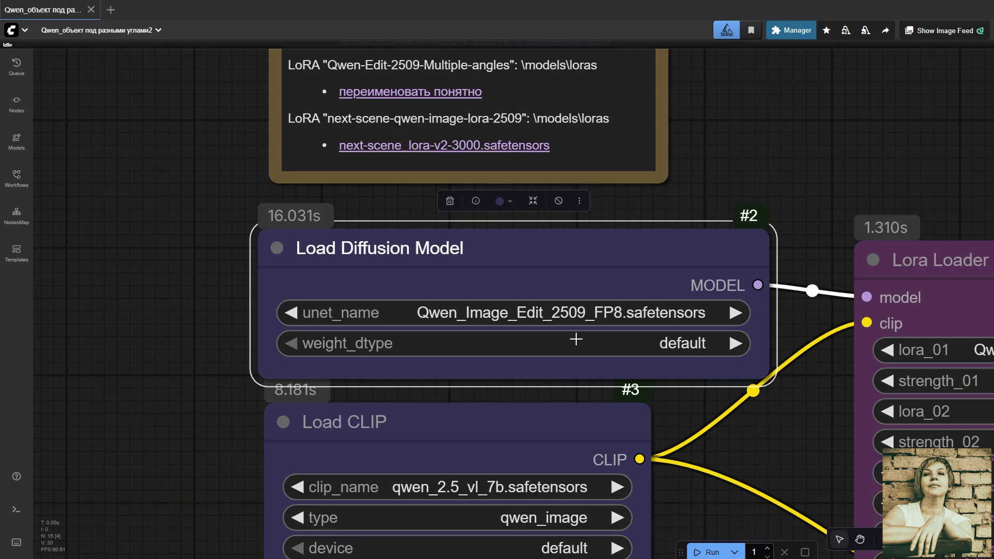
Step: Set qwen_2.5_vl_7b as the Load CLIP model and check the Load VAE node
click(593, 422)
scroll(593, 422, down, 3)
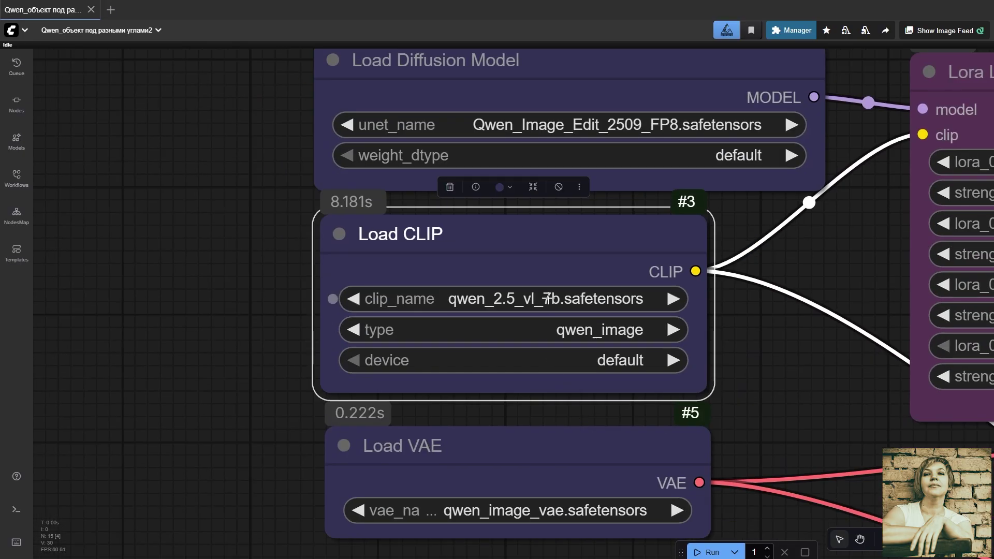
click(548, 299)
click(578, 333)
click(585, 436)
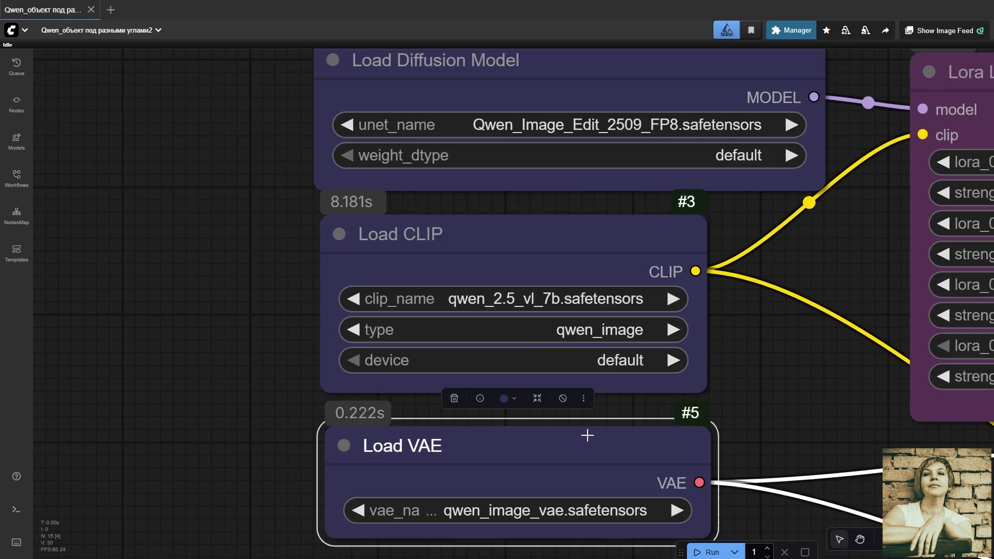
scroll(585, 433, down, 5)
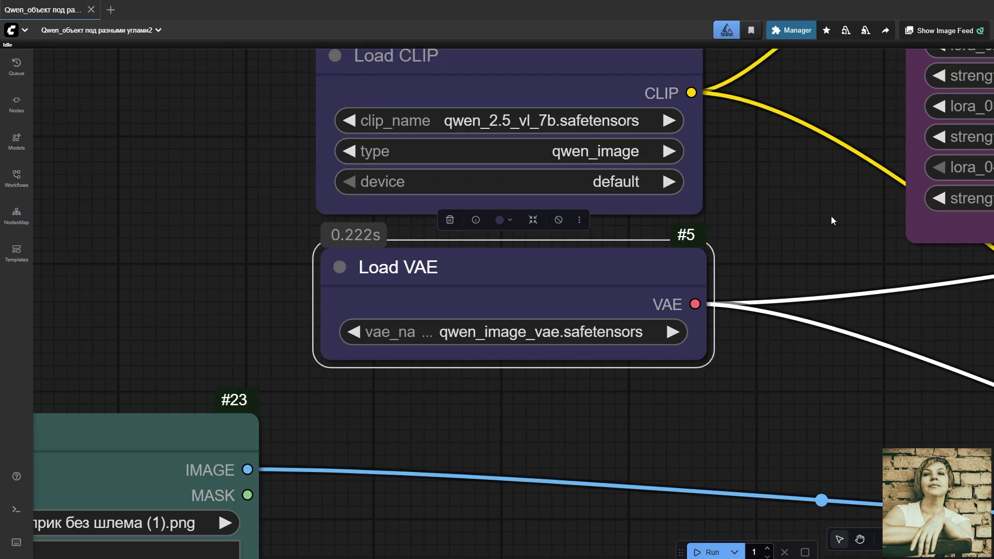
Step: Bring the Lora Loader Stack node into close view
drag(831, 215, 381, 409)
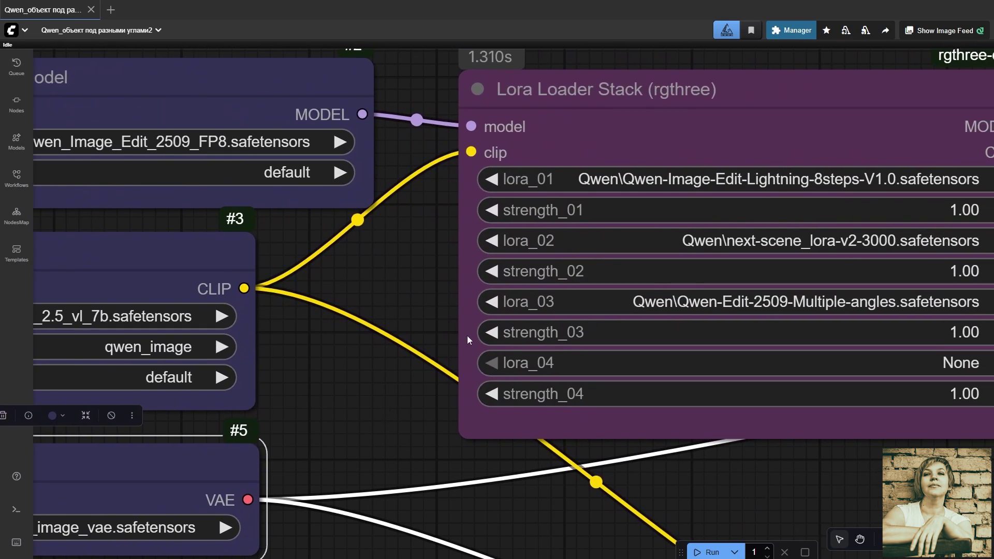
click(731, 80)
key(.)
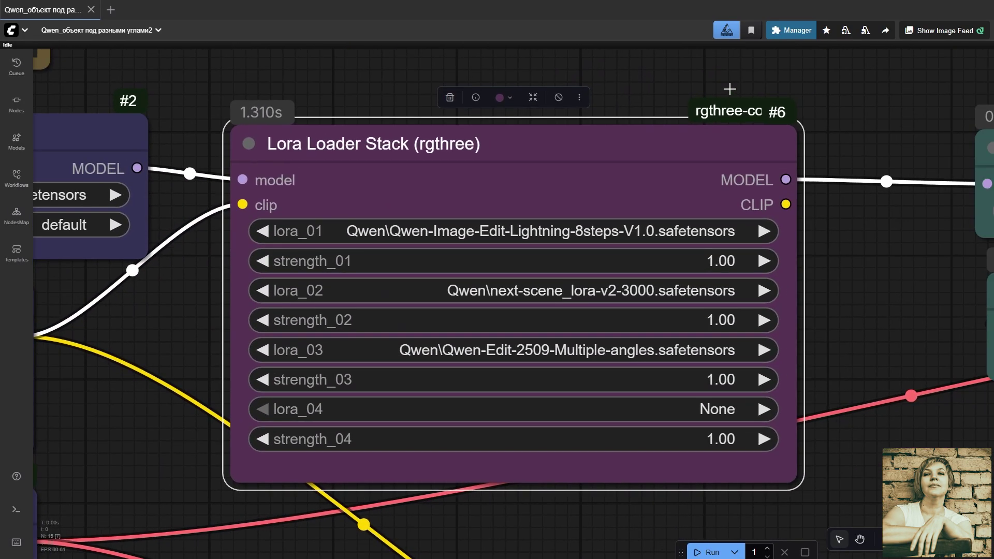
mouse_move(759, 137)
mouse_down()
mouse_move(774, 132)
mouse_move(765, 142)
mouse_move(771, 124)
mouse_up()
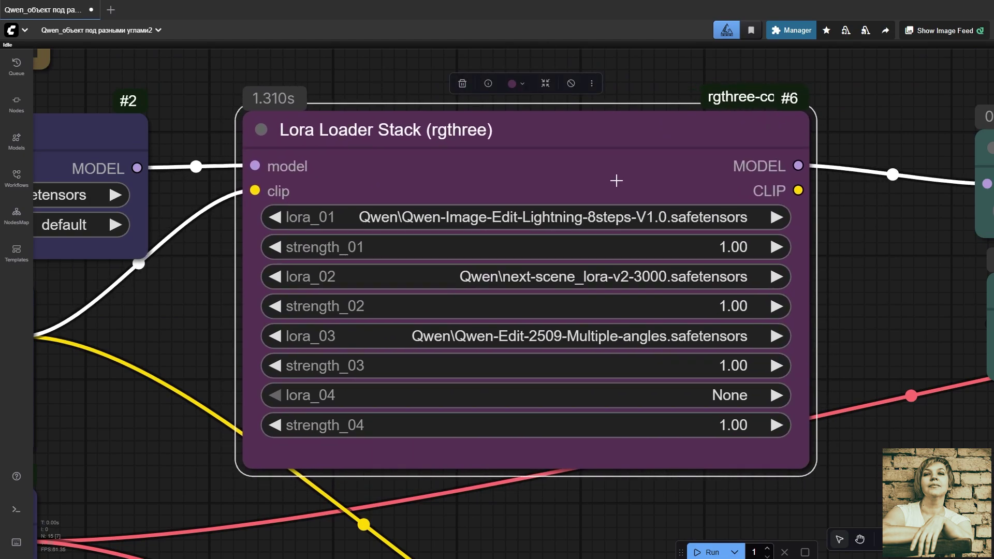
Step: Keep the Lightning 8-steps LoRA in lora_01 and next-scene v2 in lora_02
click(625, 217)
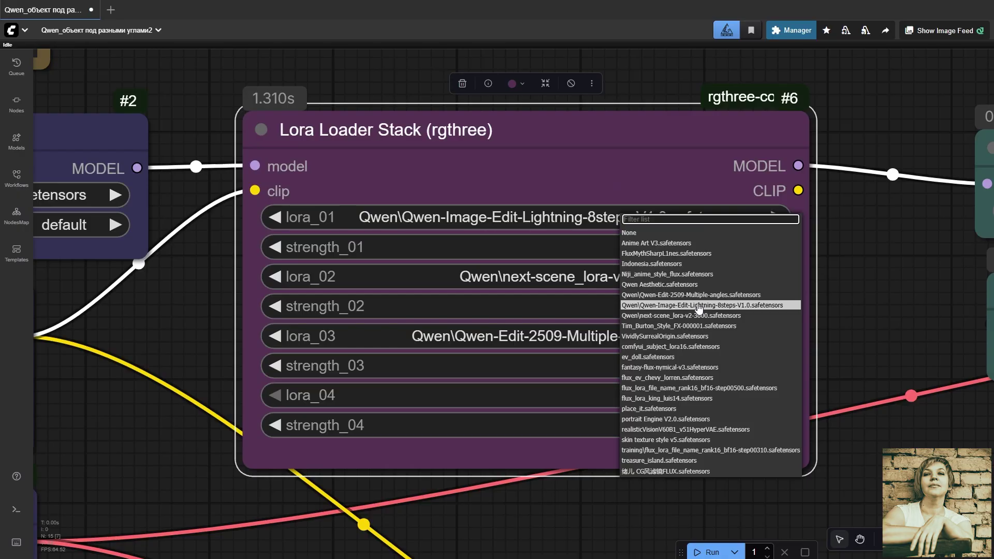
click(699, 306)
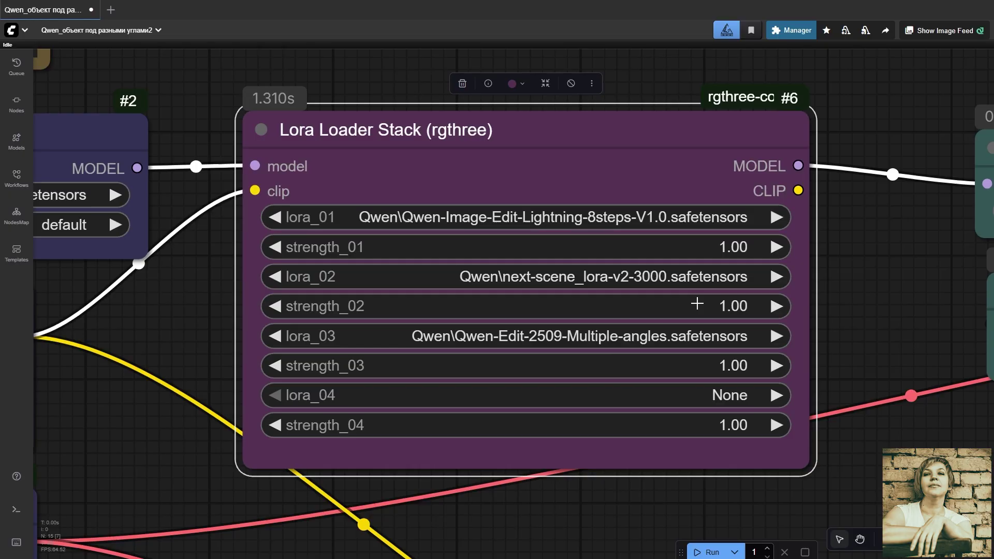
click(672, 278)
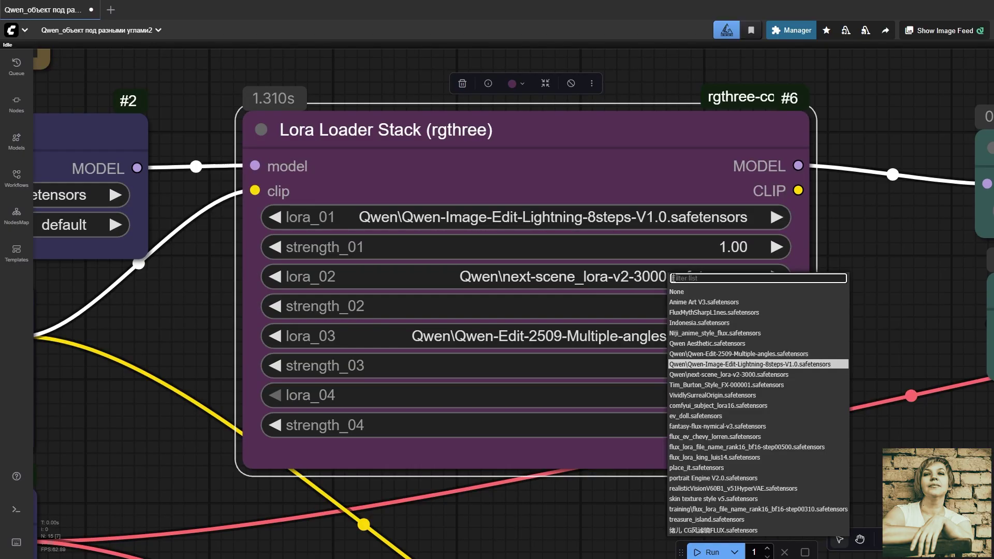
click(705, 373)
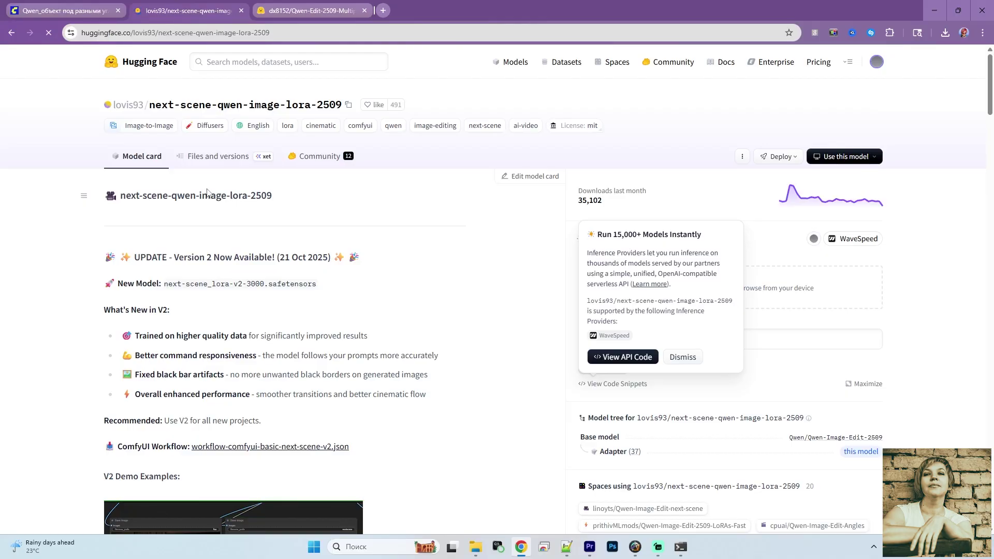
scroll(262, 238, down, 7)
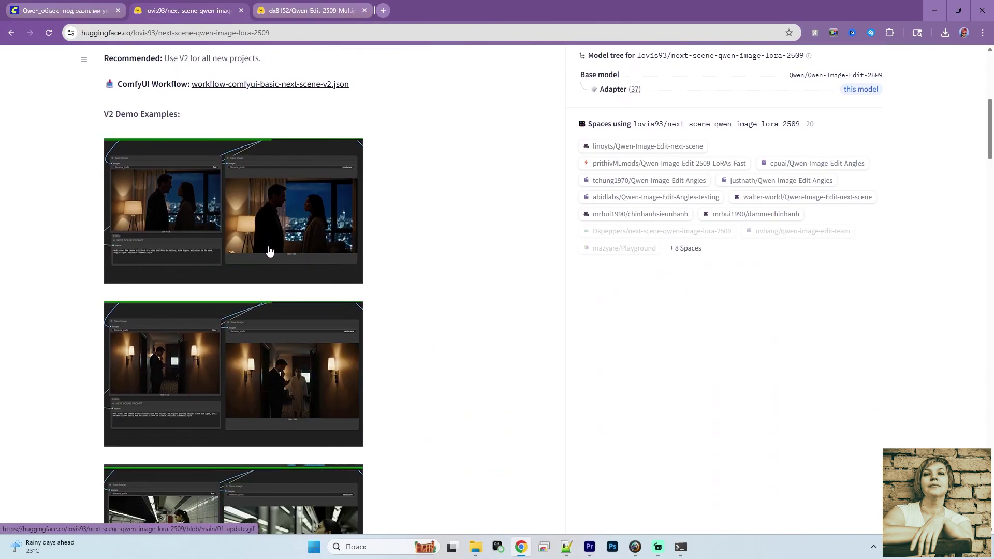
Step: Scroll through the next-scene LoRA page and keep the Multiple-angles LoRA in lora_03
scroll(271, 250, down, 4)
scroll(303, 330, down, 7)
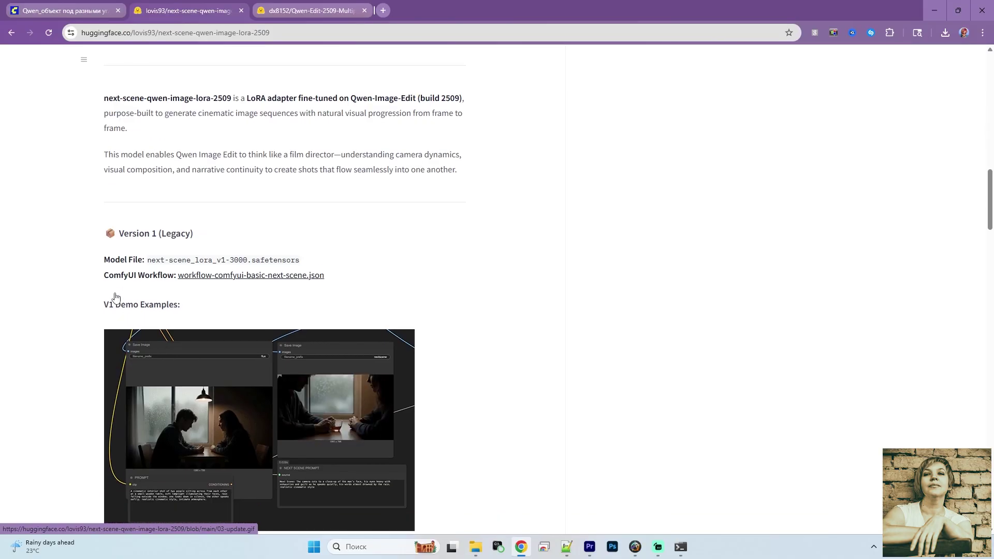
scroll(115, 291, up, 20)
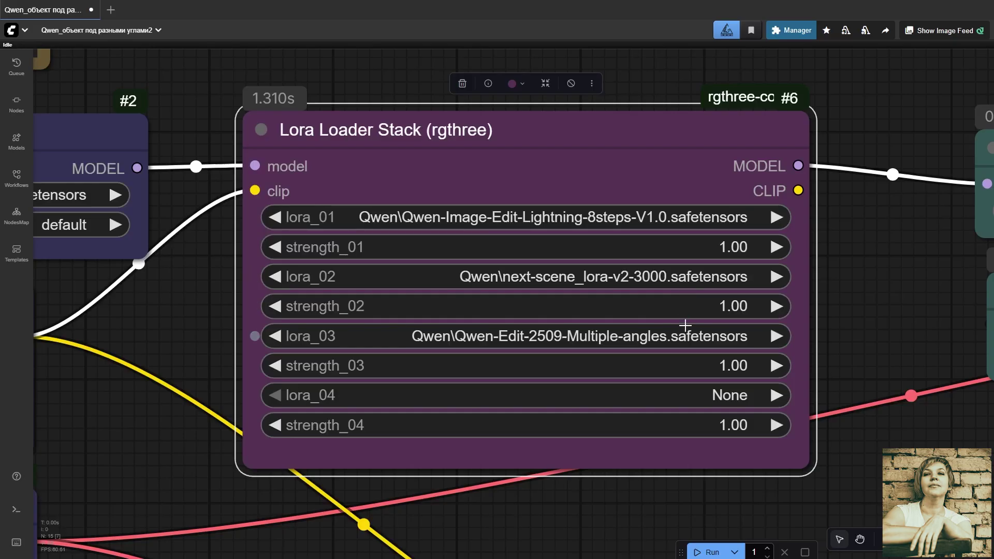
click(684, 325)
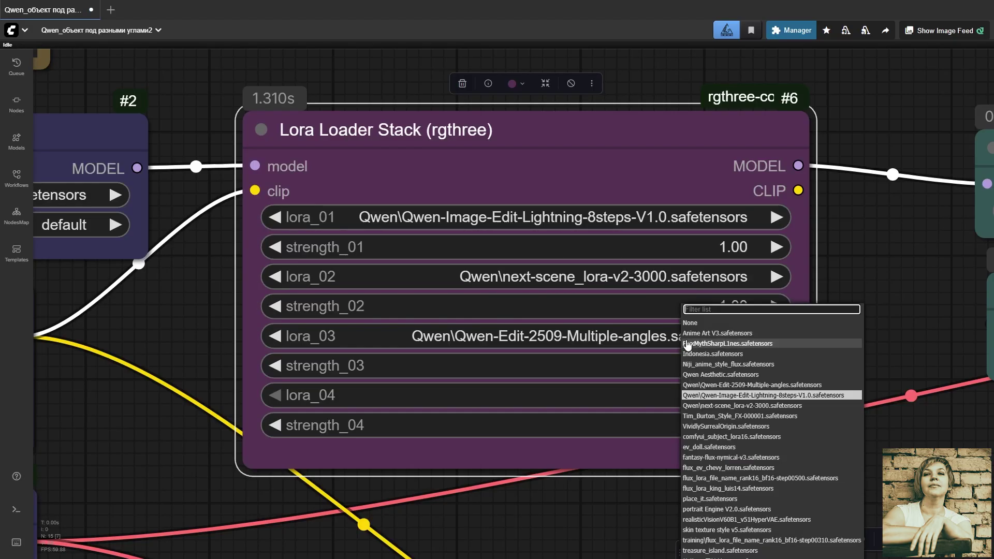
click(697, 382)
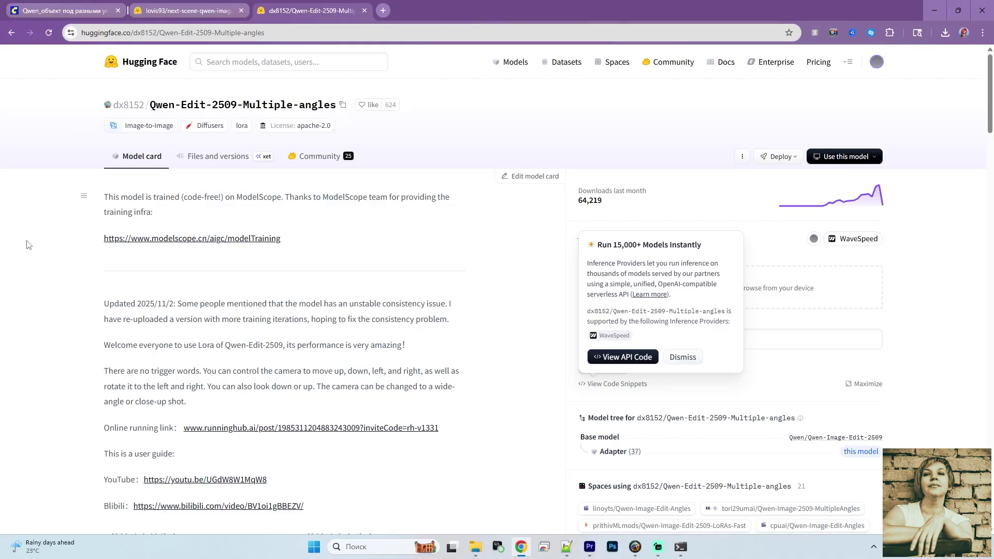
Step: Scroll through the Multiple-angles model card, then pan to the sampling and KSampler nodes
scroll(28, 244, down, 15)
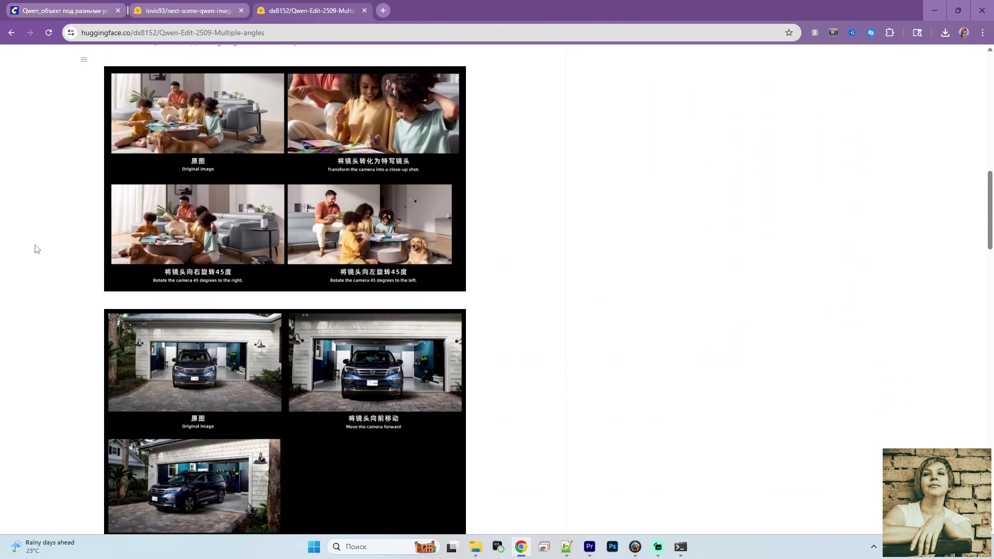
scroll(36, 249, down, 10)
scroll(36, 248, up, 20)
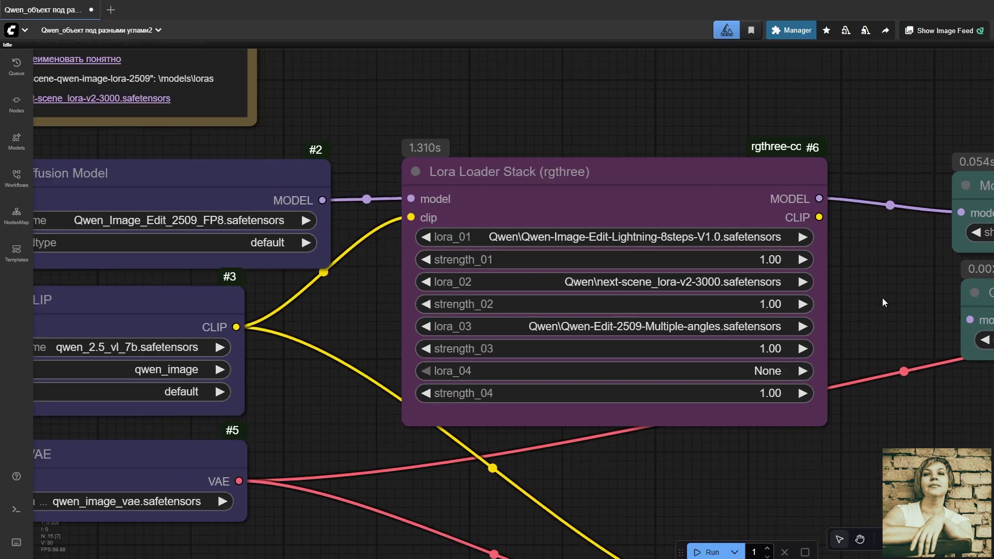
drag(882, 303, 357, 313)
Step: Rearrange ModelSamplingAuraFlow (shift 3.00) to sit above and left of CFGNorm (strength 1.00)
drag(414, 146, 588, 362)
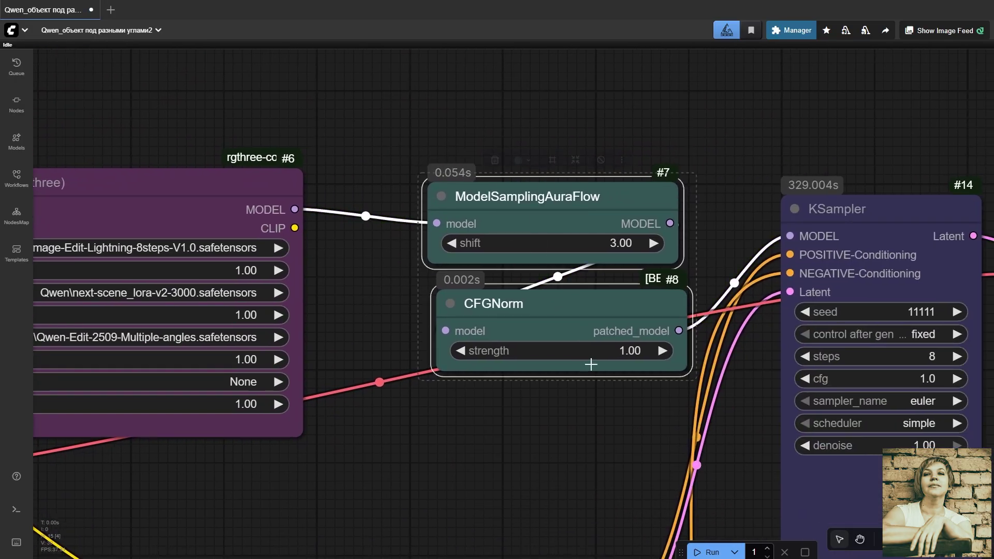
drag(626, 195, 645, 173)
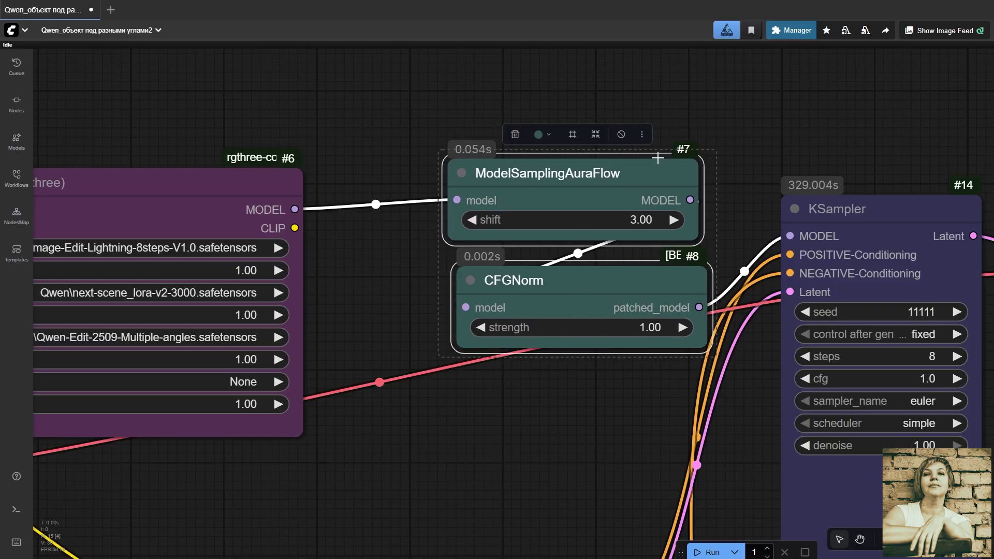
click(716, 82)
click(651, 169)
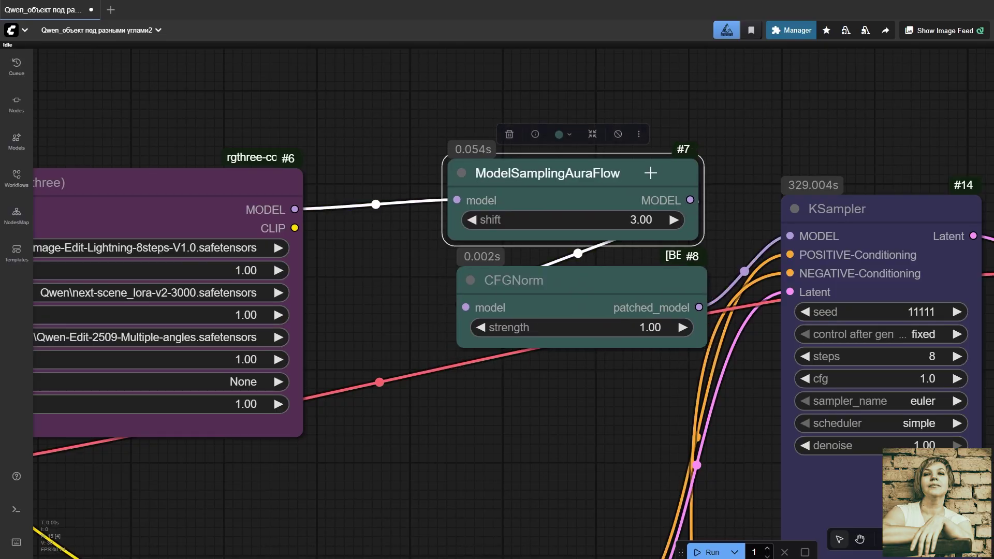
drag(650, 169, 549, 118)
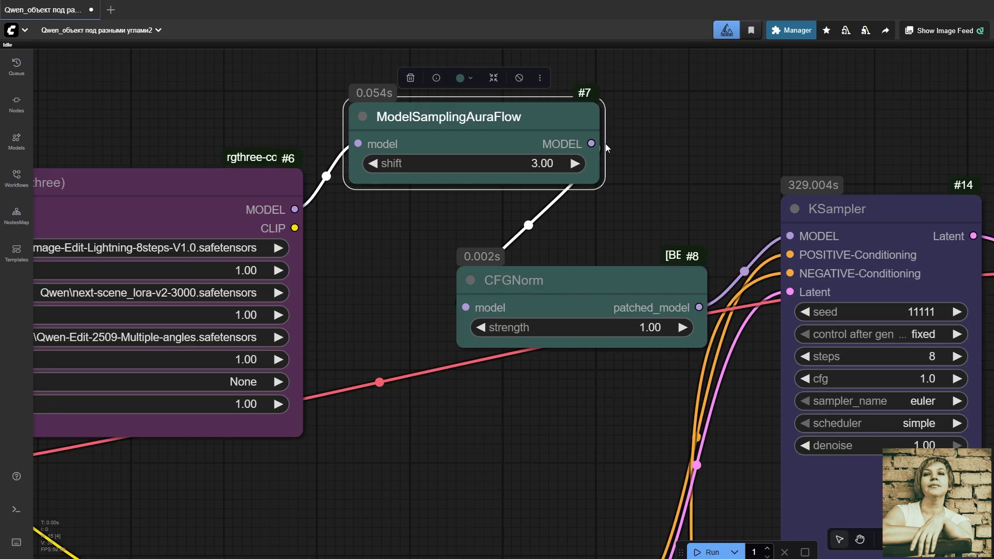
click(628, 279)
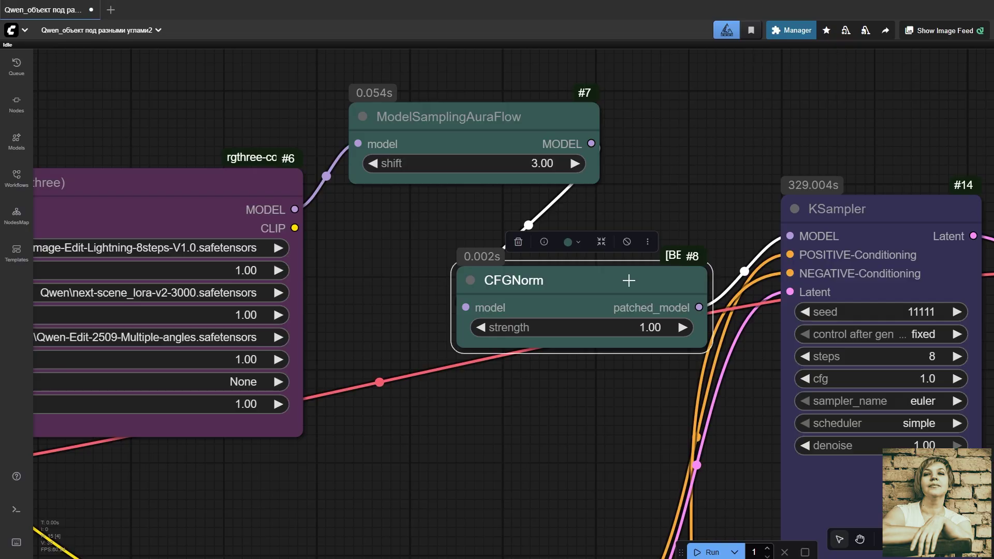
drag(628, 279, 642, 251)
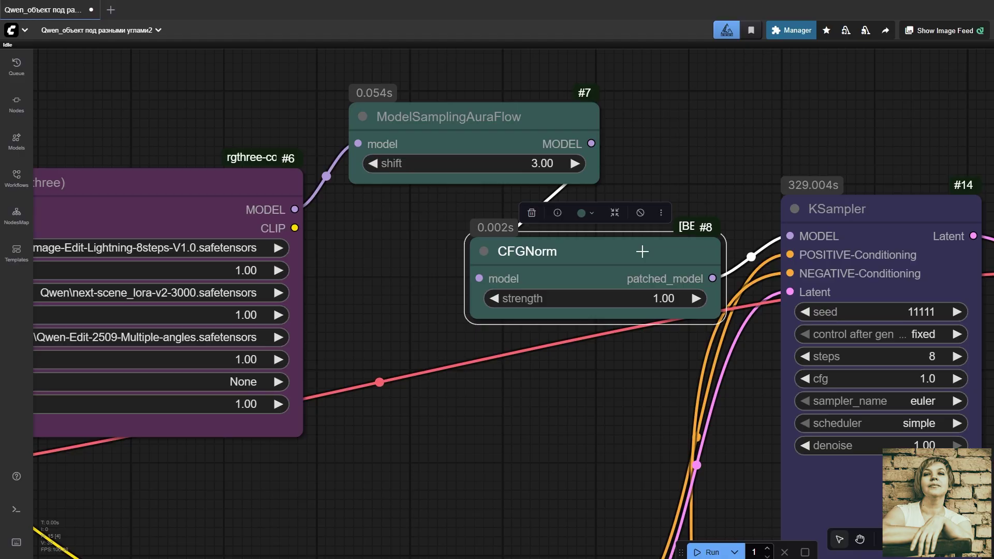
Step: Shift the Text Multiline, PromptLine, TextEncode and ConditioningZeroOut nodes slightly right
click(921, 209)
scroll(772, 366, down, 10)
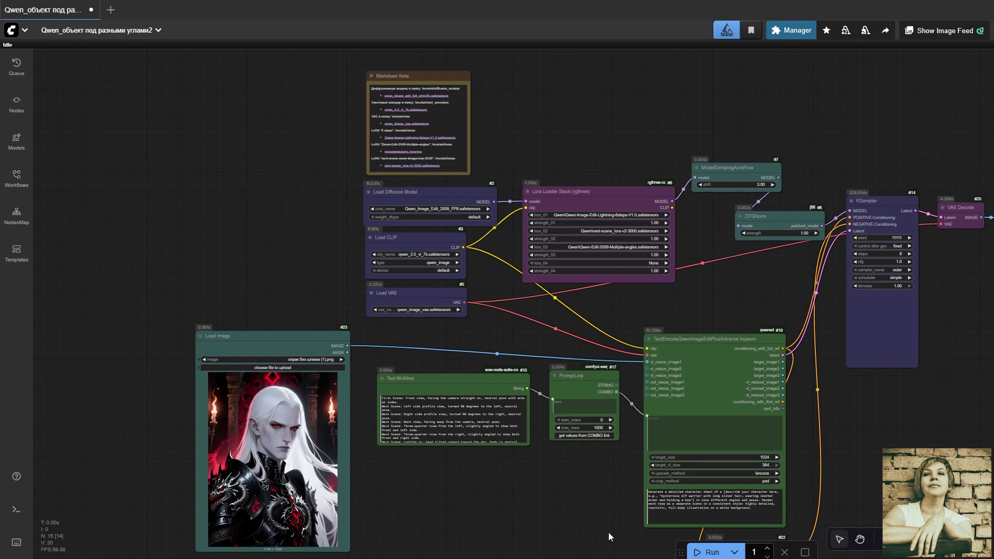
drag(367, 332, 776, 492)
mouse_move(731, 284)
mouse_down()
mouse_move(748, 283)
mouse_move(736, 282)
mouse_up()
Step: Zoom in on the Text Multiline list of camera-angle scene descriptions
click(548, 465)
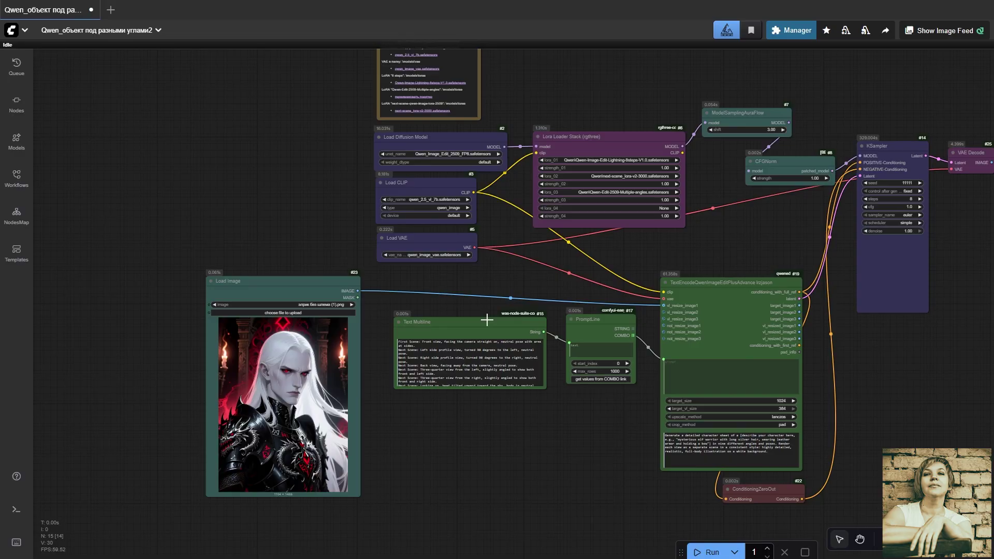
click(486, 319)
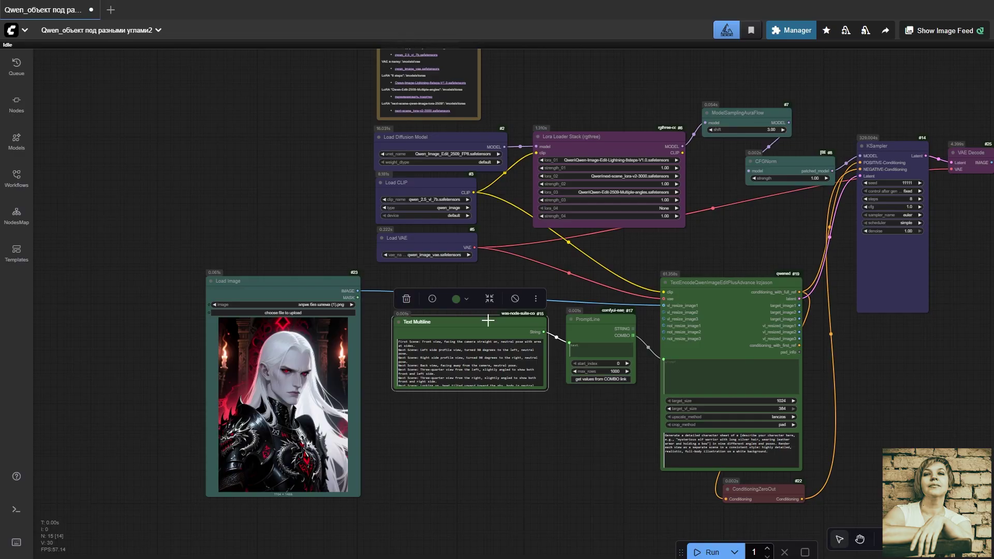
scroll(488, 320, up, 12)
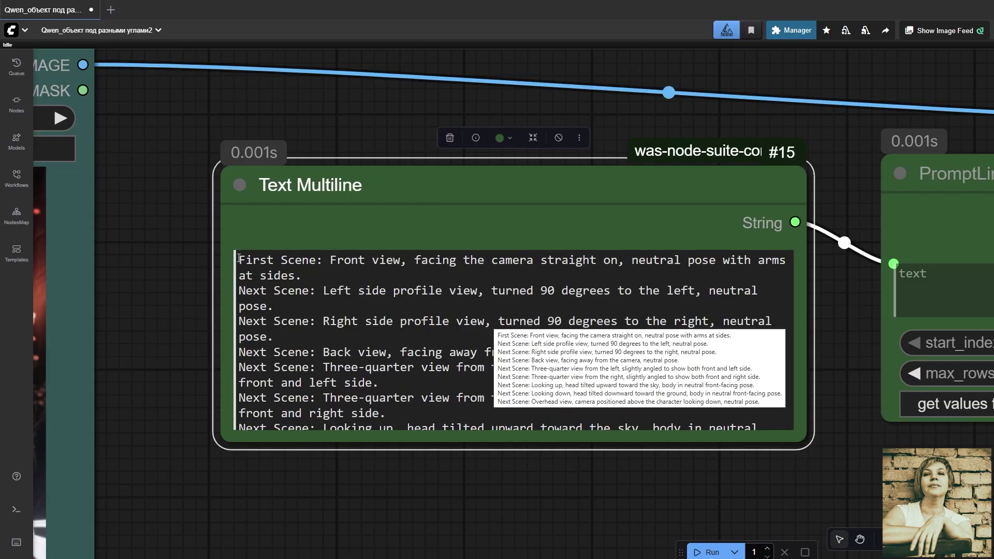
drag(238, 258, 317, 270)
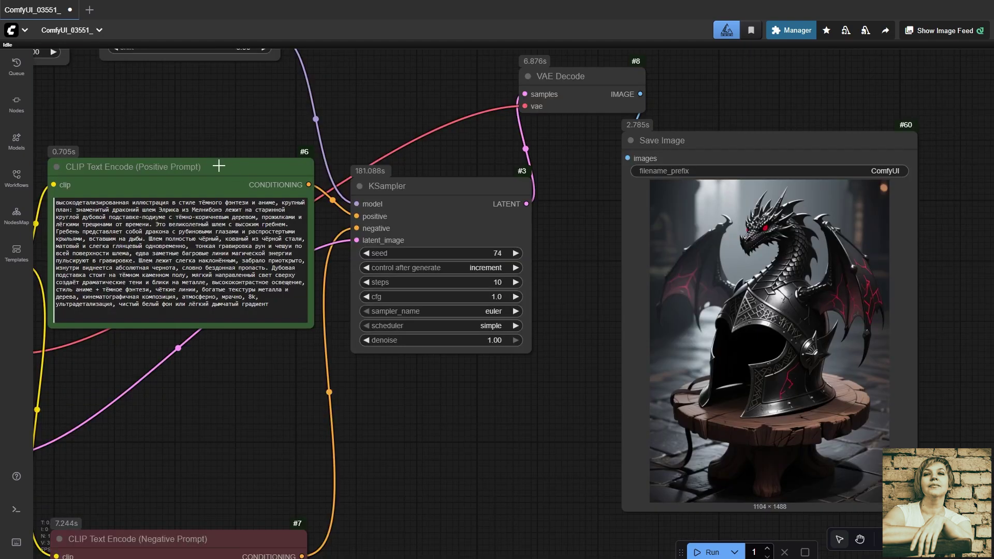
drag(219, 165, 520, 218)
scroll(586, 421, up, 3)
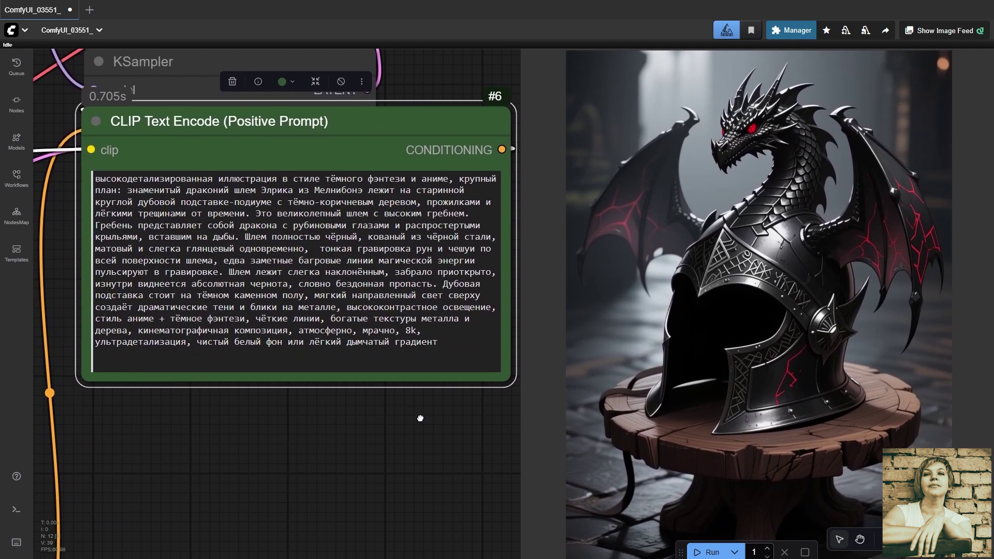
drag(419, 418, 406, 419)
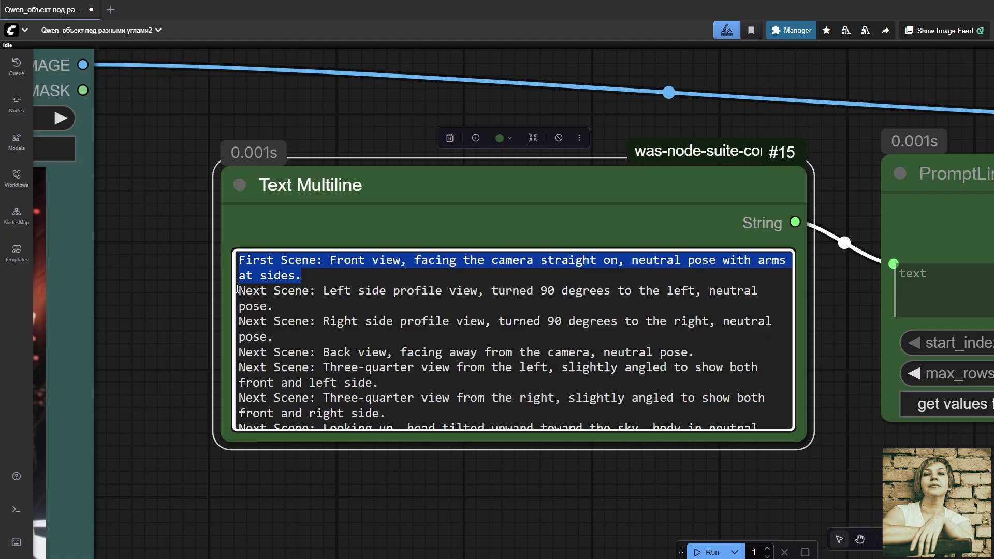
drag(237, 289, 275, 305)
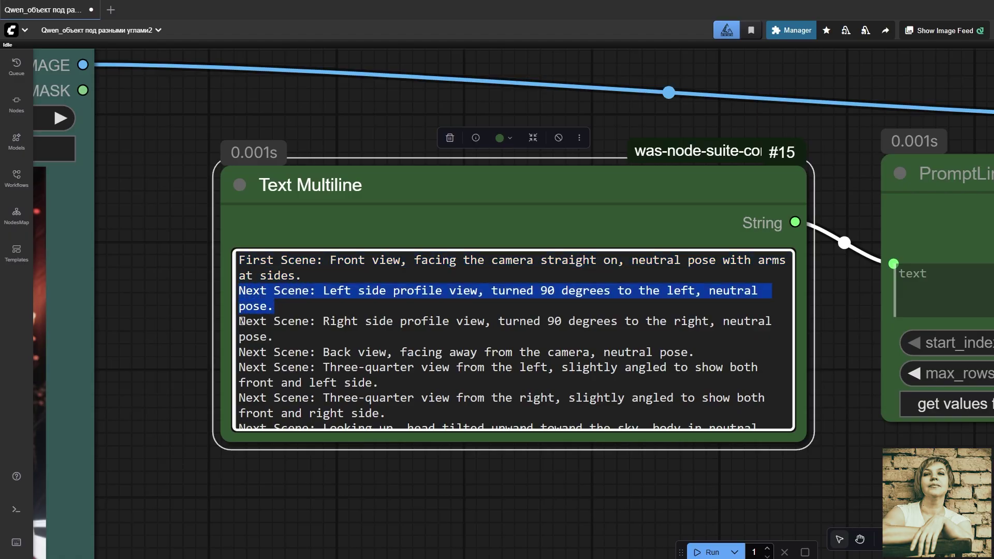
drag(241, 321, 270, 337)
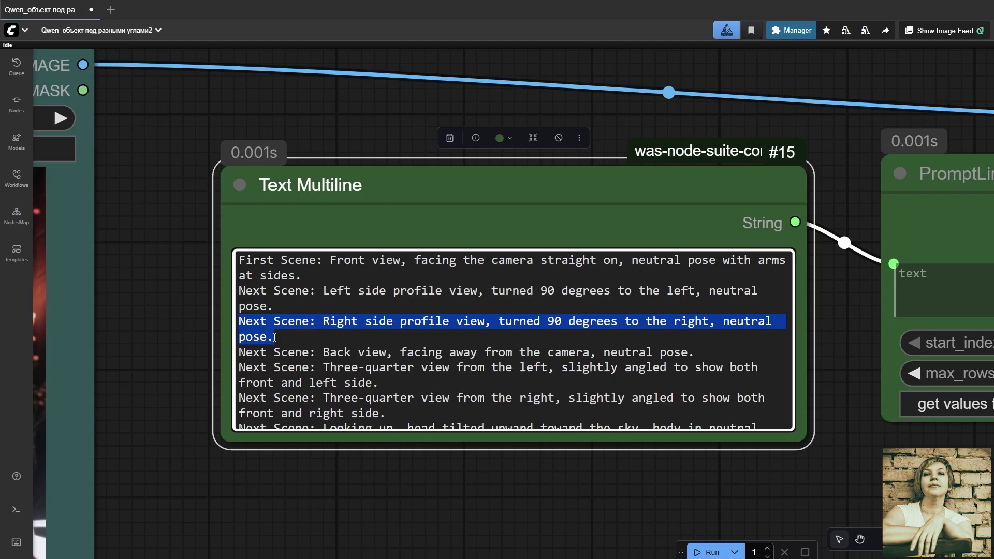
Step: Nudge PromptLine #17 right and down, then fit the view to the TextEncodeQwenImageEditPlusAdvance prompt
click(921, 229)
scroll(921, 228, right, 10)
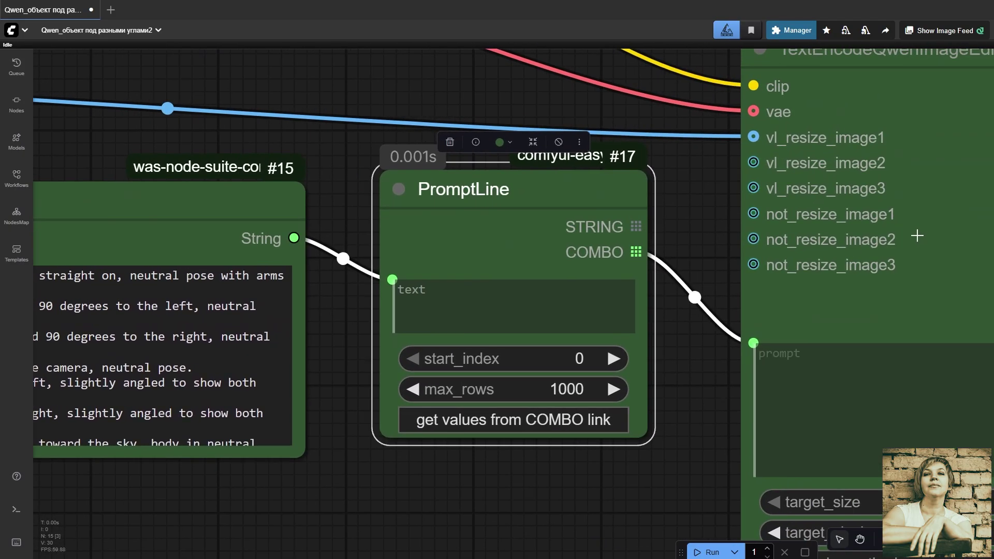
mouse_move(577, 188)
mouse_down()
mouse_move(595, 199)
mouse_move(589, 194)
mouse_up()
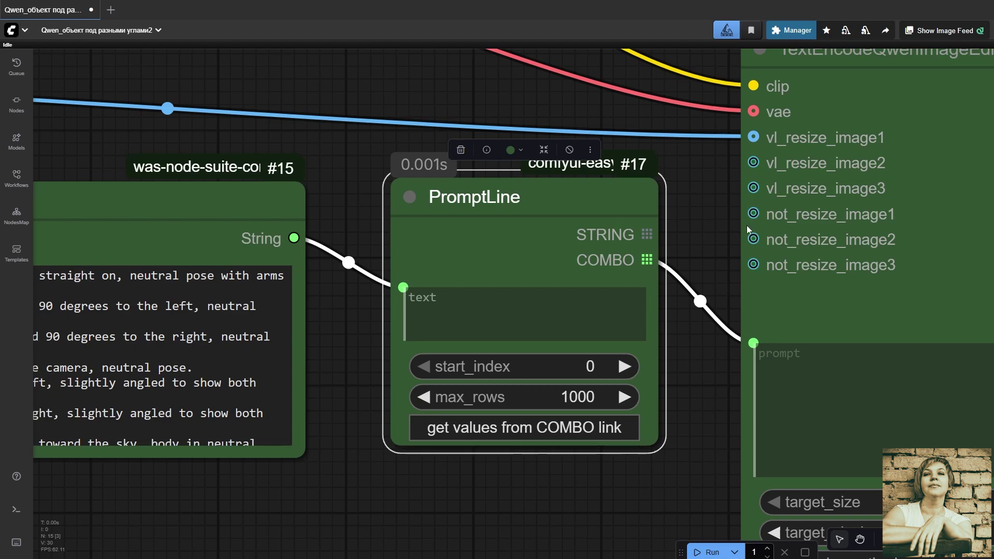
click(786, 301)
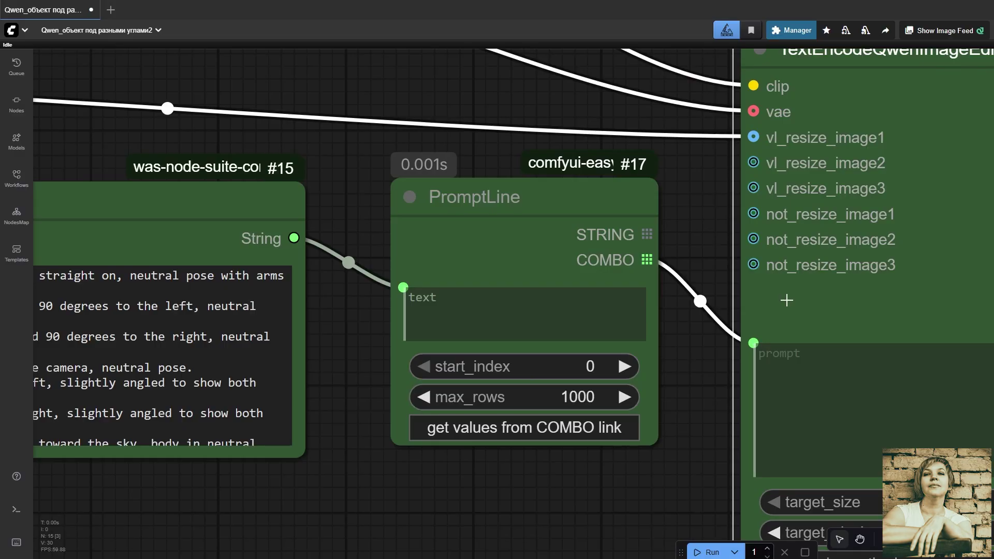
key(.)
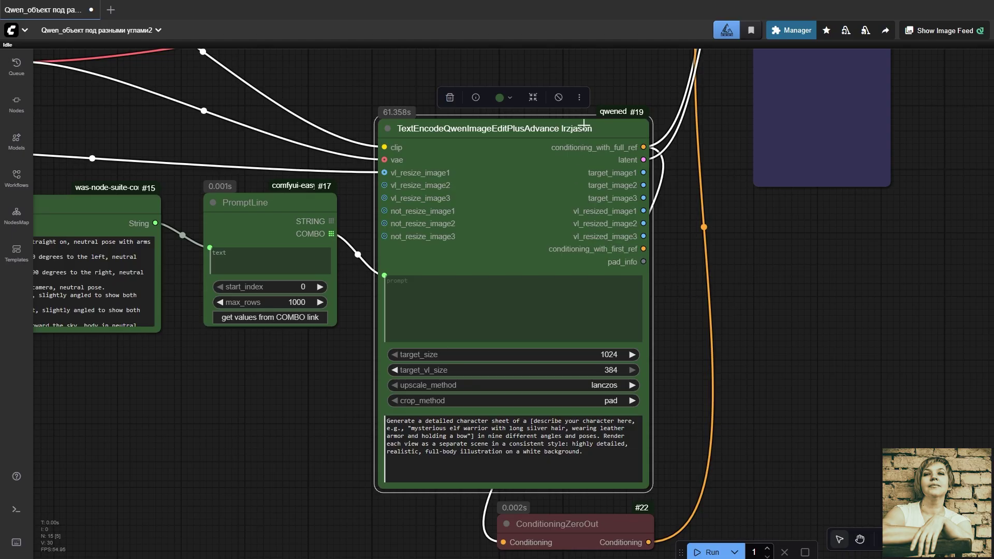
drag(585, 124, 595, 115)
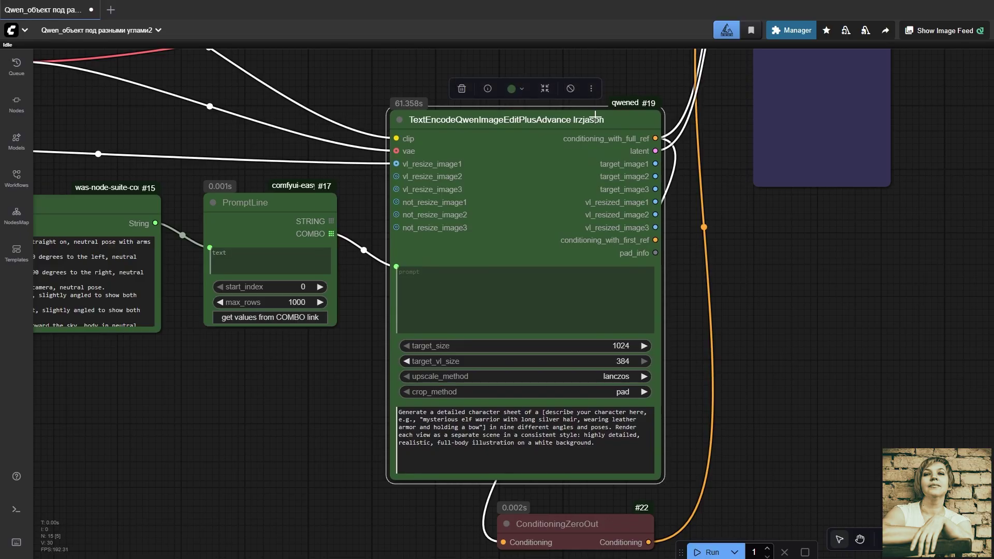
scroll(238, 249, up, 2)
drag(671, 483, 393, 432)
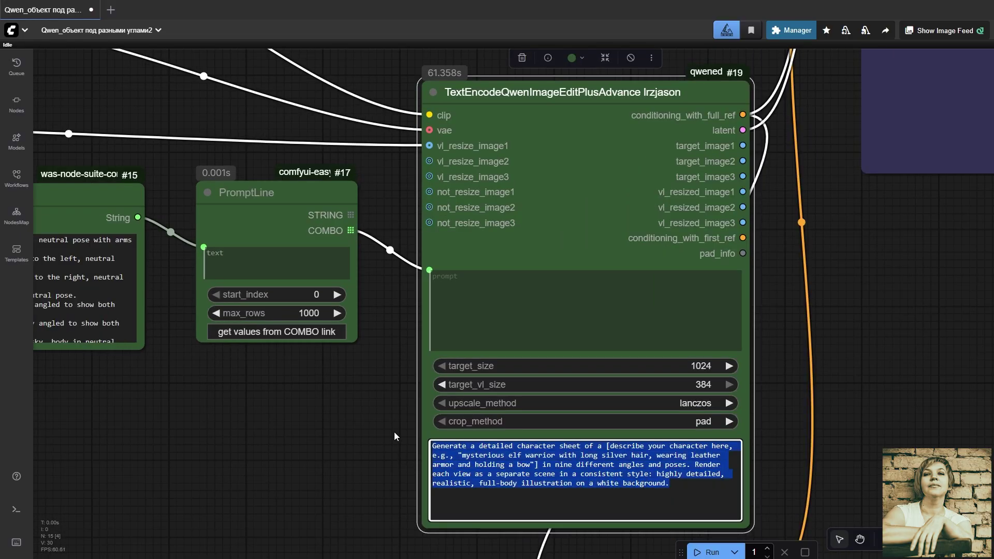
scroll(710, 485, up, 6)
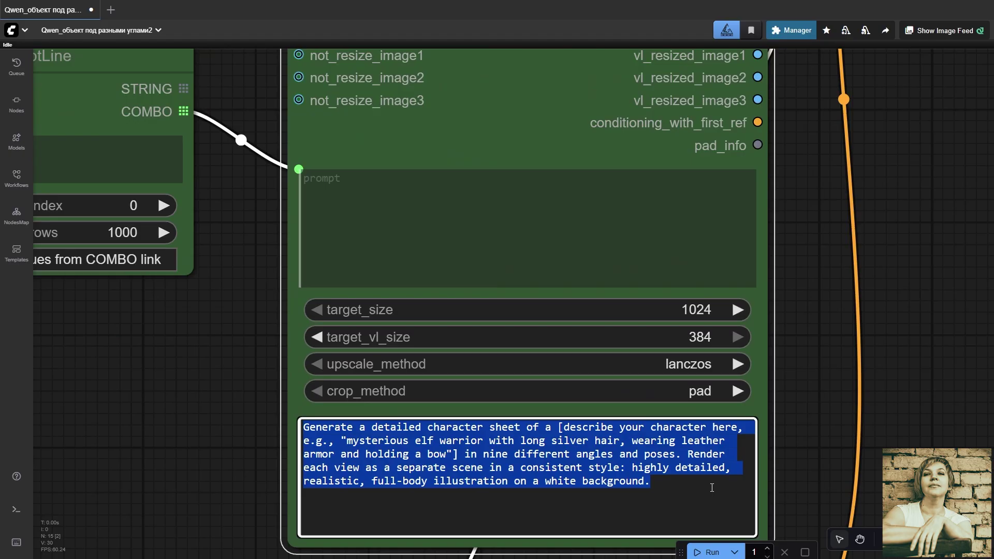
drag(824, 480, 851, 420)
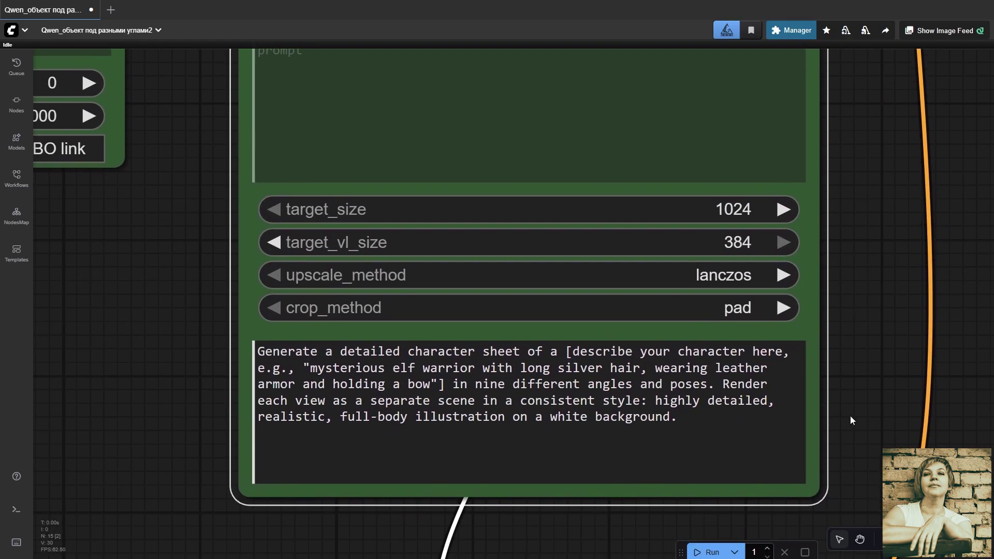
click(743, 440)
key(ctrl+a)
drag(703, 421, 466, 411)
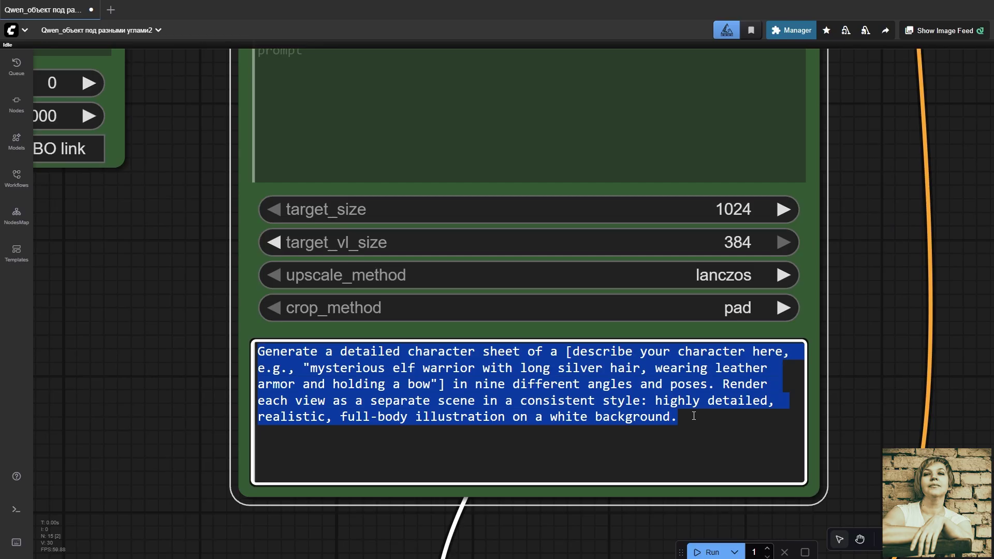
scroll(693, 416, down, 5)
scroll(821, 262, down, 2)
drag(775, 513, 574, 493)
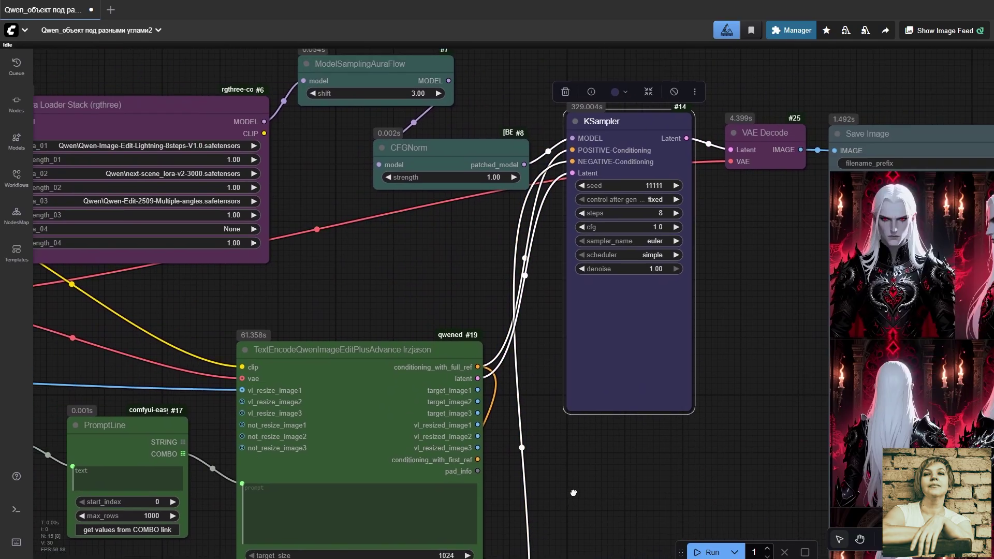
scroll(666, 247, down, 2)
scroll(666, 247, up, 3)
click(665, 247)
scroll(865, 245, down, 2)
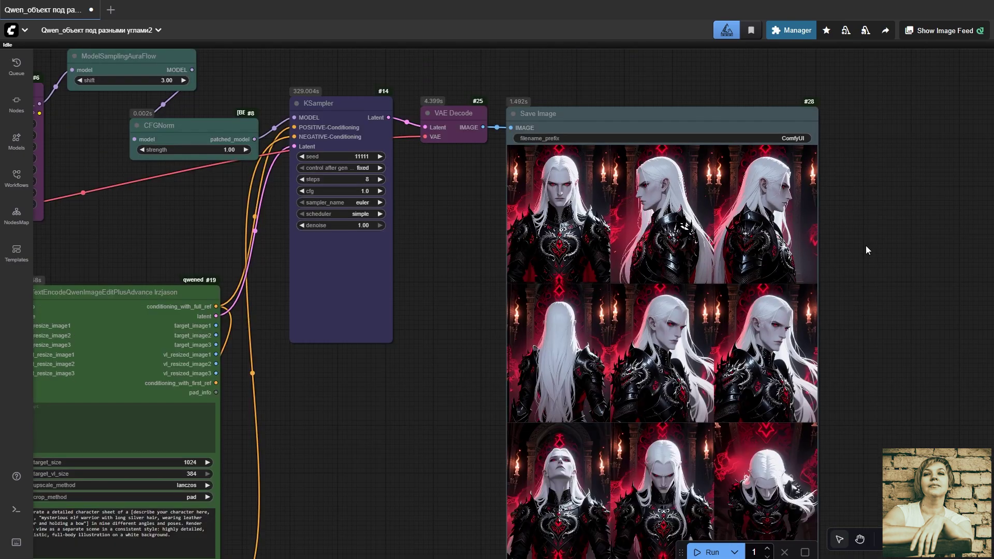
click(377, 315)
key(.)
click(357, 179)
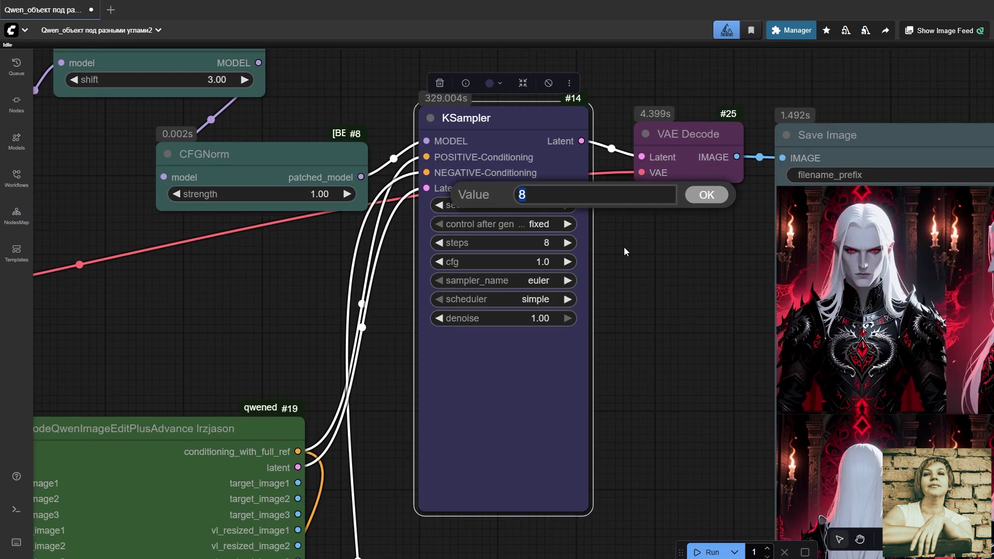
text(11111)
key(Return)
click(544, 243)
text(25)
key(Return)
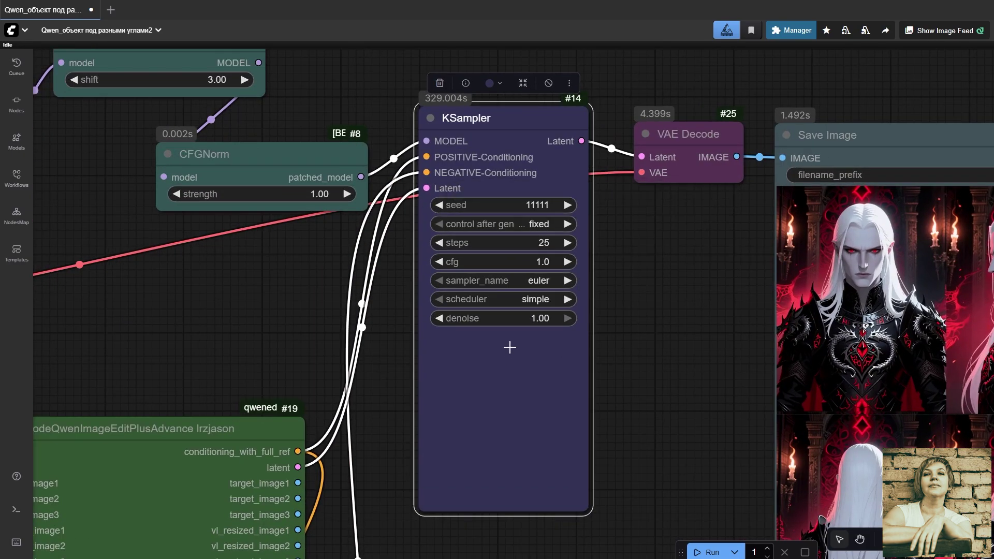
key(ctrl+z)
scroll(654, 409, down, 1)
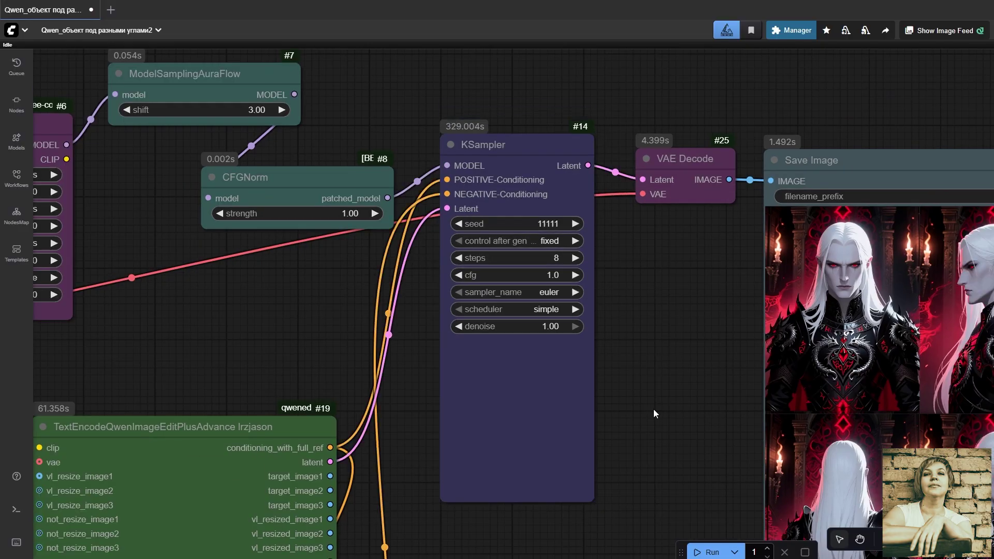
scroll(654, 409, down, 6)
drag(713, 390, 719, 420)
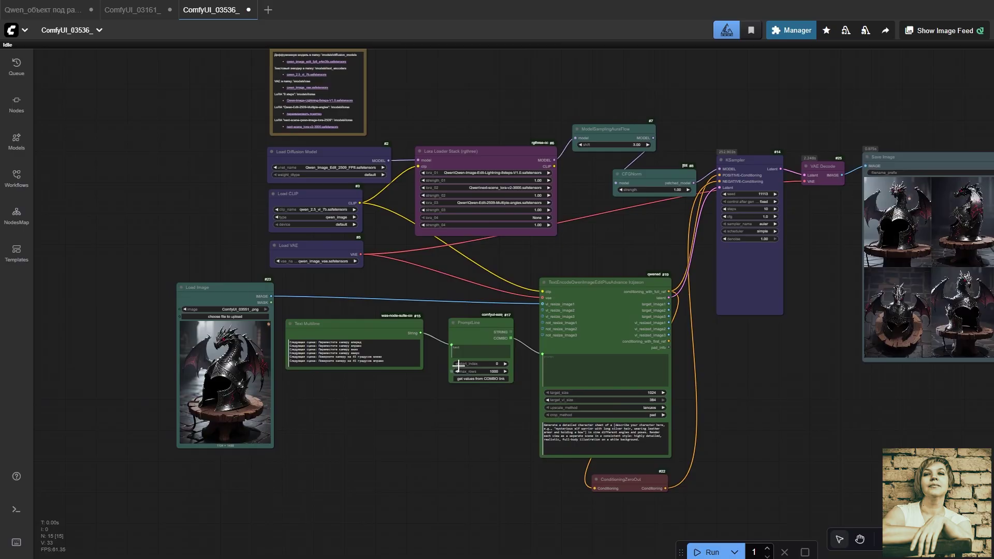
Step: Highlight the six camera-move lines, then follow the encode nodes to the six-view helmet grid
scroll(303, 358, up, 5)
drag(291, 342, 398, 377)
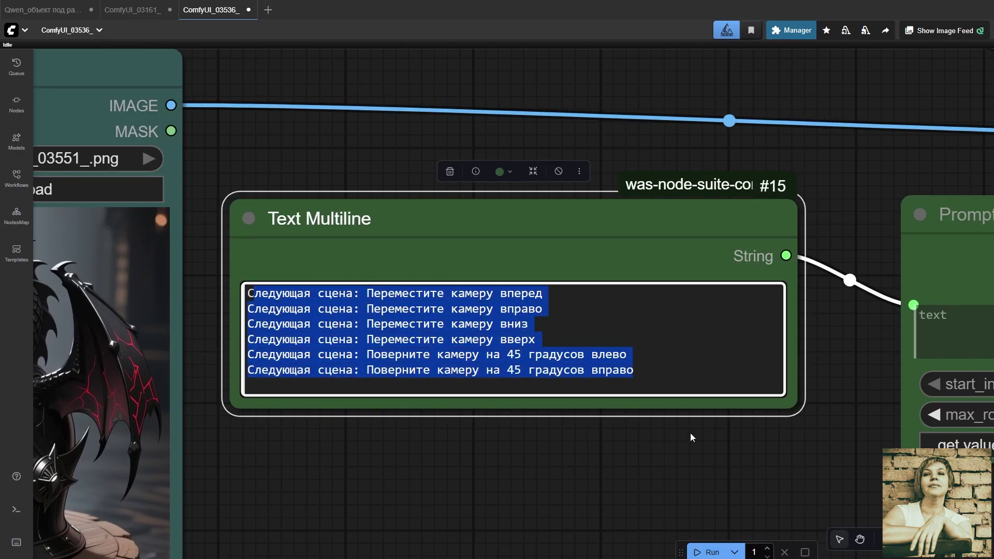
scroll(691, 433, down, 8)
drag(905, 462, 455, 423)
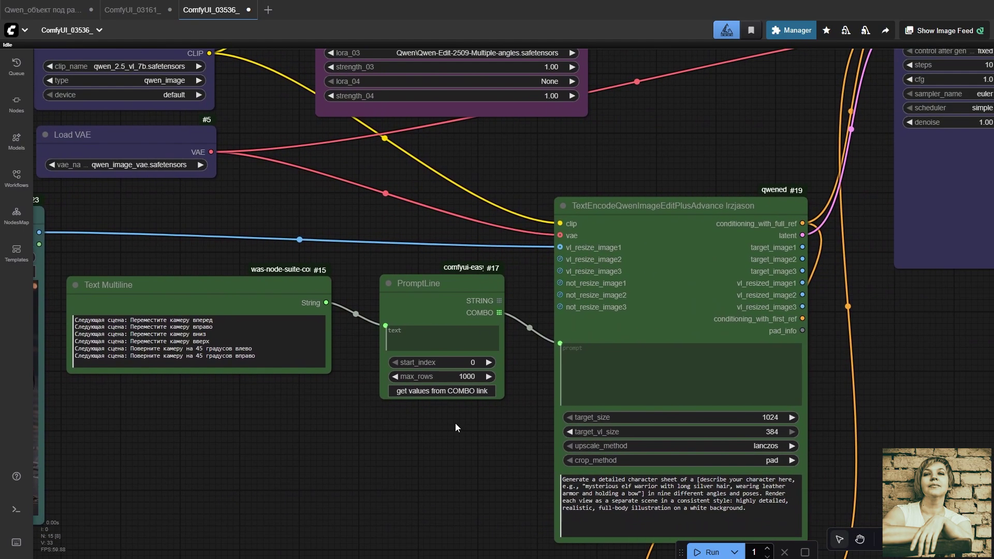
scroll(455, 423, down, 6)
drag(828, 399, 428, 417)
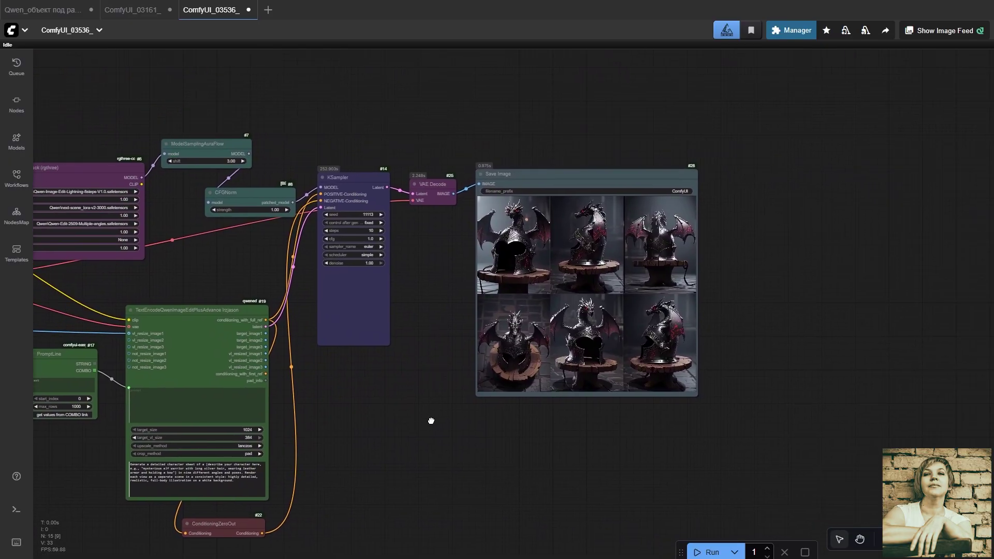
scroll(800, 353, up, 10)
drag(645, 204, 824, 279)
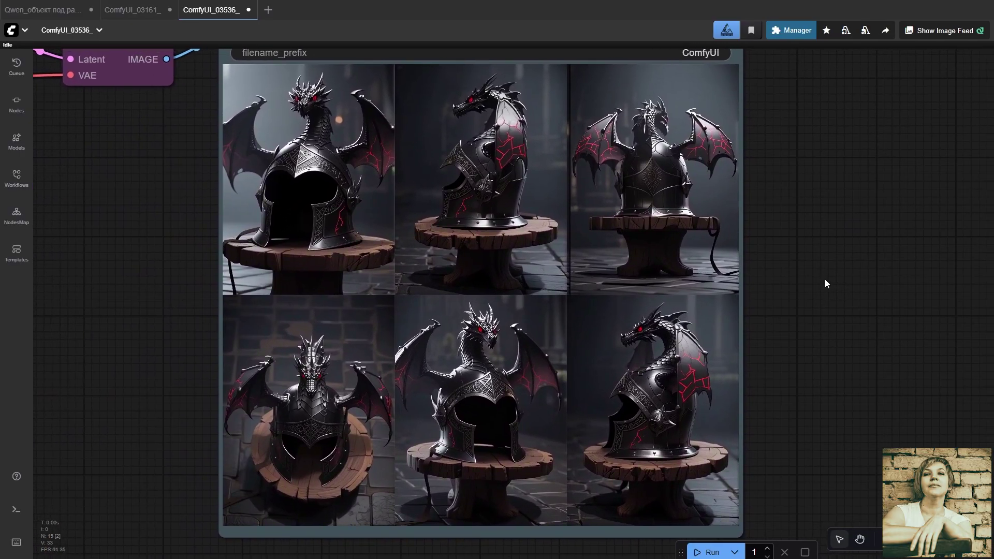